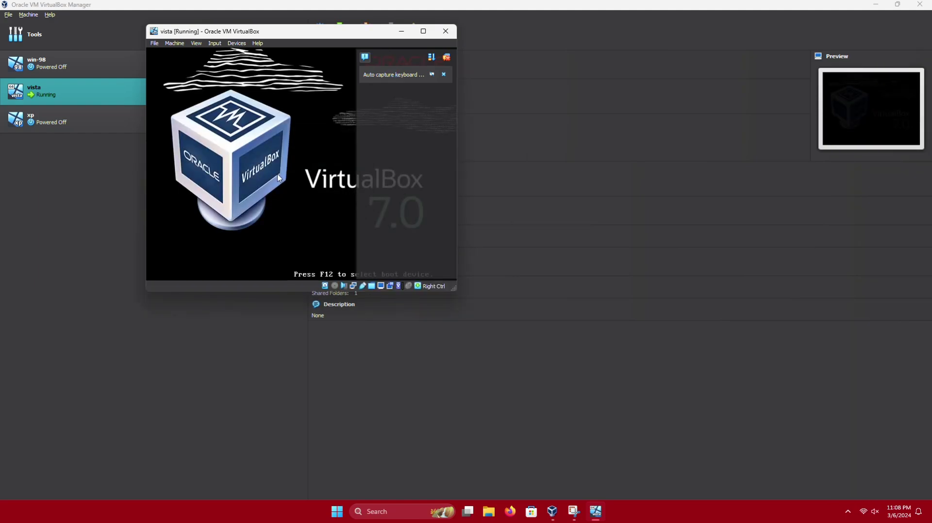
# - Dismiss the keyboard capture notification and maximize the vista virtual machine window
pyautogui.click(443, 75)
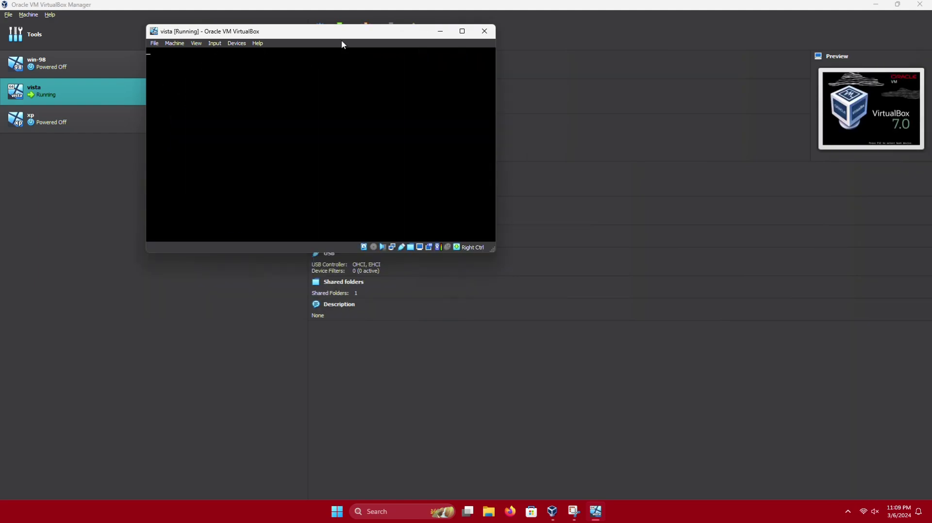
pyautogui.moveTo(329, 36); pyautogui.dragTo(371, 1)
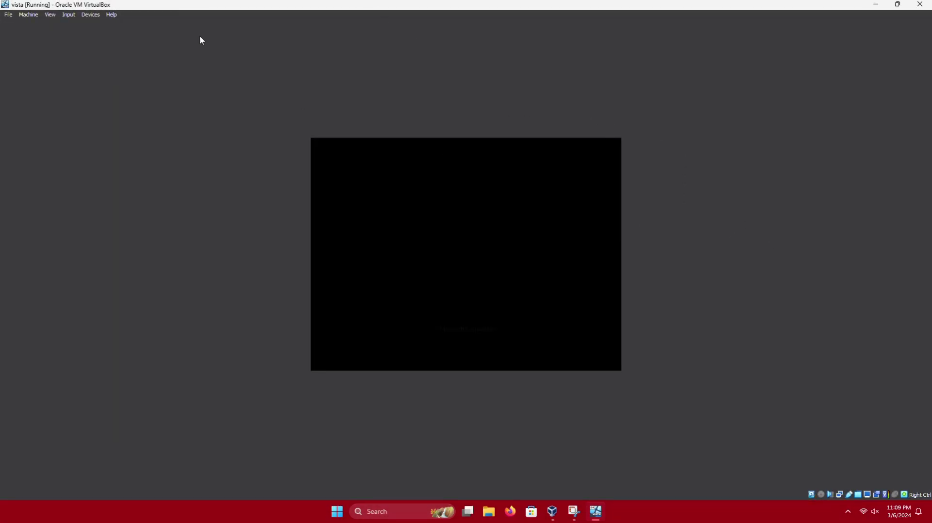
# - Switch the vista virtual machine to scaled mode, maximize its window and dismiss the mouse integration notification
pyautogui.click(52, 15)
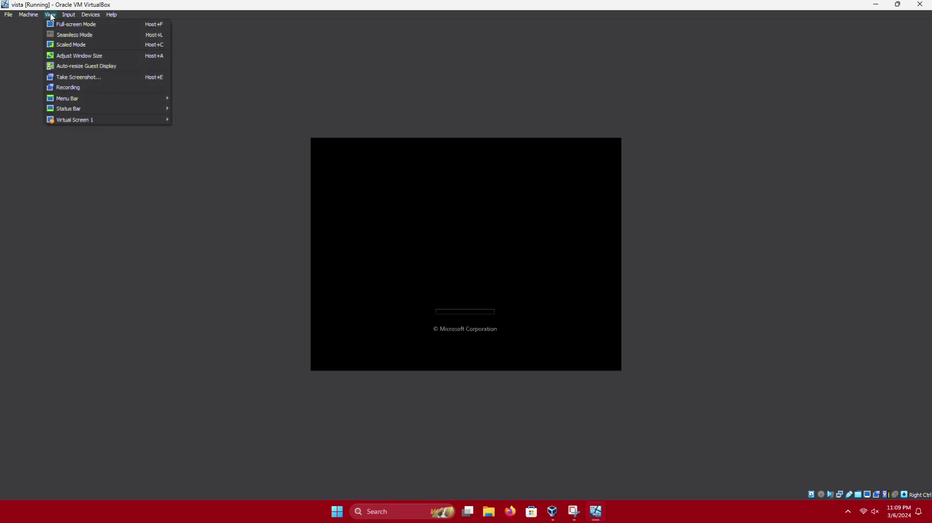
pyautogui.click(66, 44)
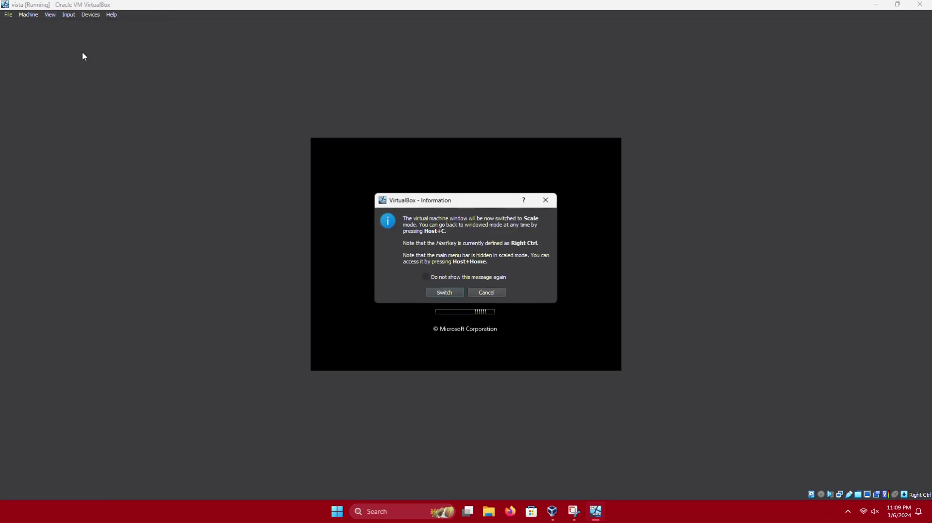
pyautogui.click(441, 293)
pyautogui.doubleClick(232, 26)
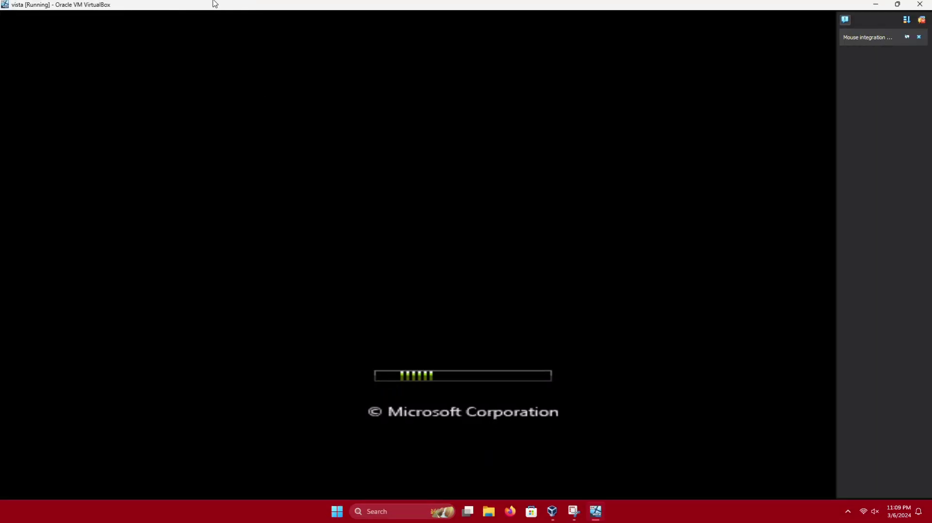
pyautogui.click(920, 38)
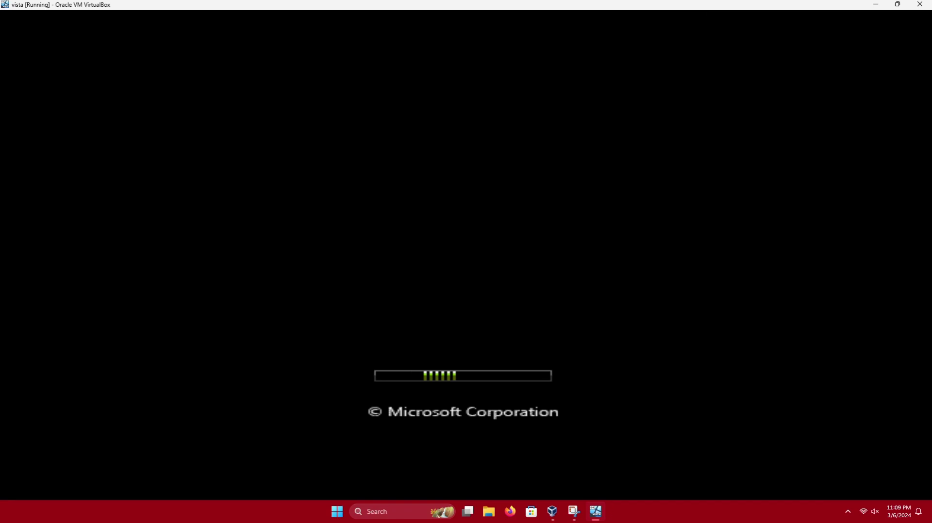
# - Restore the virtual machine window to its smaller size and maximize it again in normal windowed mode
pyautogui.moveTo(687, 3); pyautogui.dragTo(483, 120)
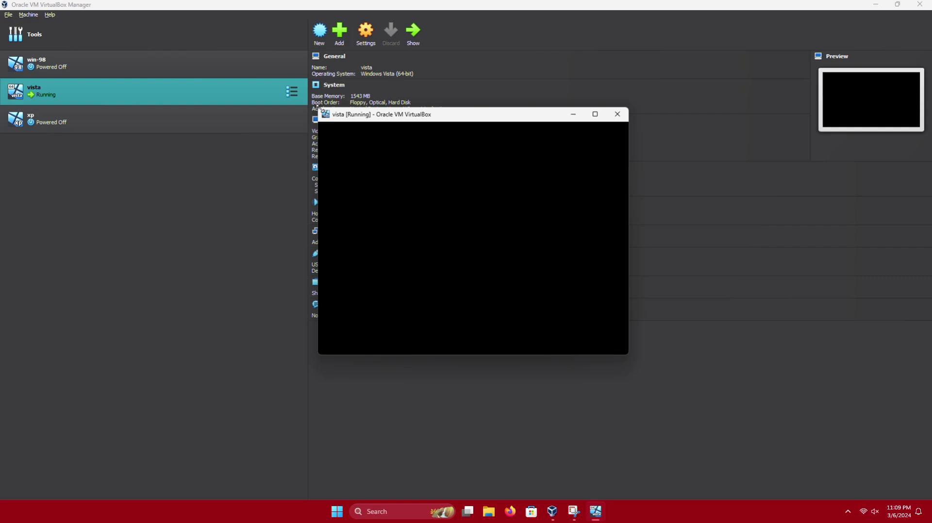
pyautogui.doubleClick(429, 117)
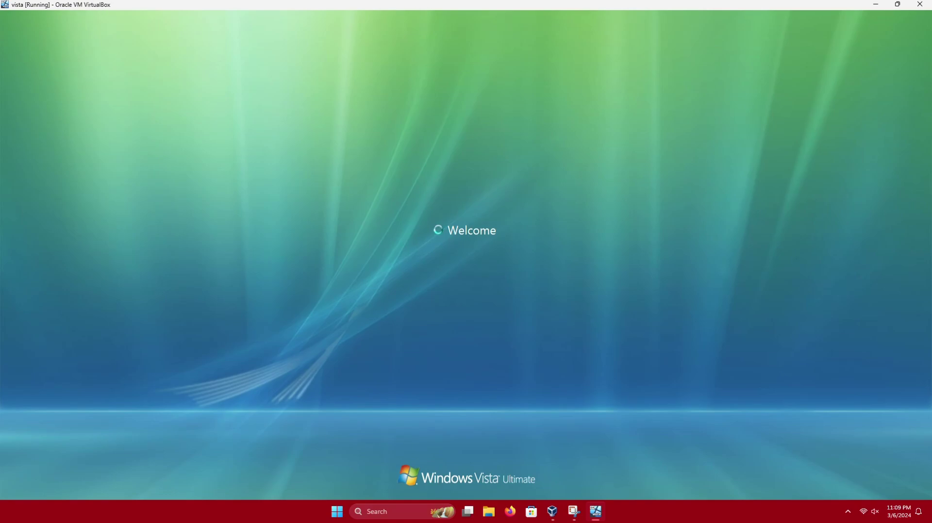
pyautogui.rightClick(72, 11)
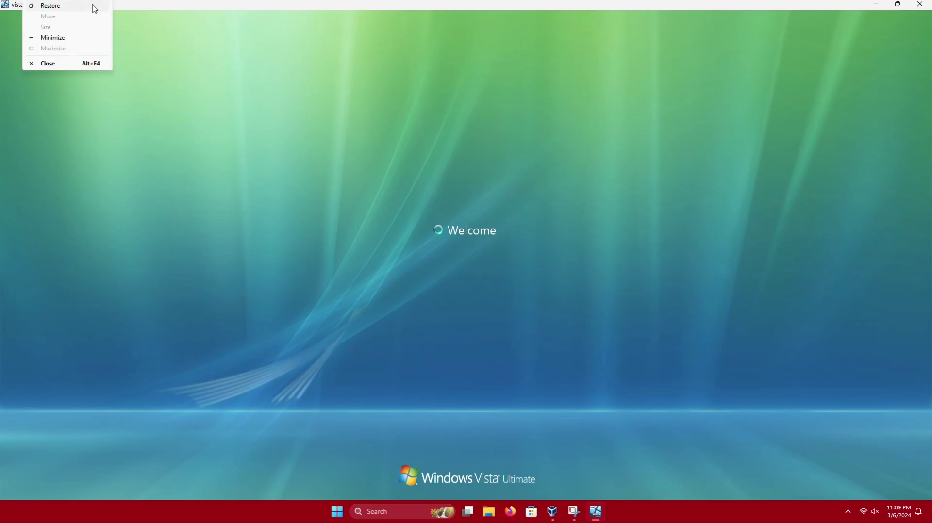
pyautogui.click(92, 8)
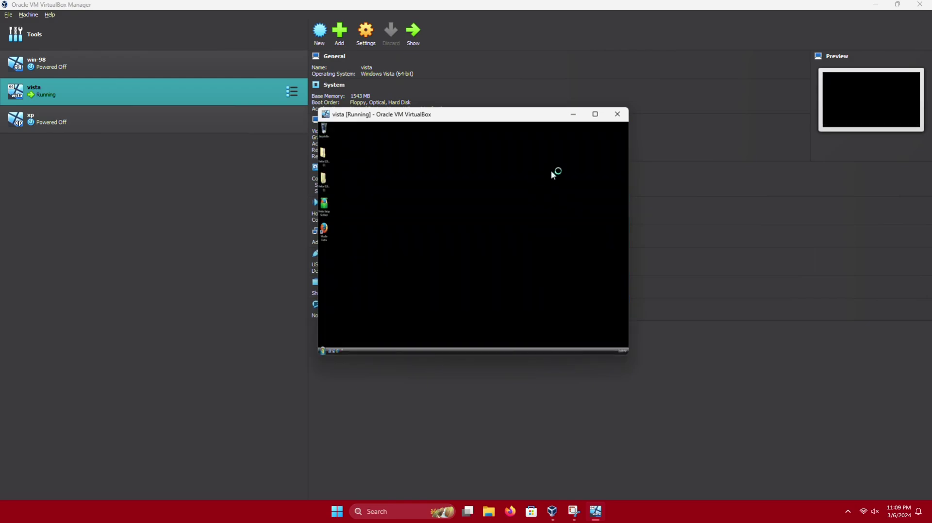
pyautogui.doubleClick(430, 115)
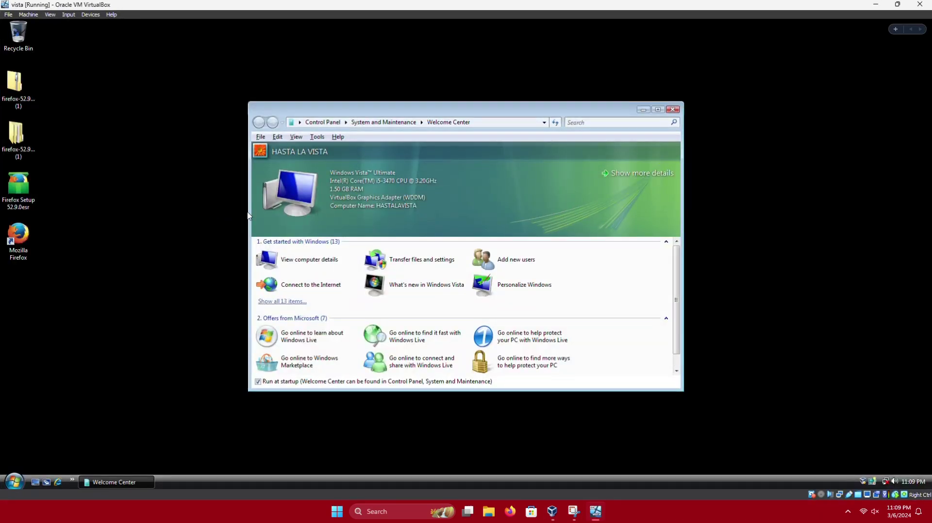
# - Move the Welcome Center window aside and close it to leave the Vista desktop clear
pyautogui.moveTo(460, 113); pyautogui.dragTo(384, 153)
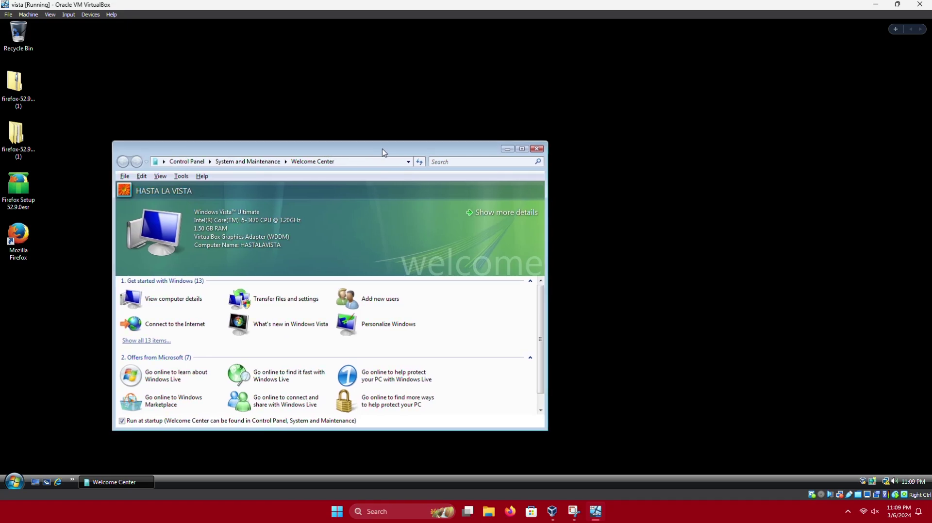
pyautogui.click(539, 150)
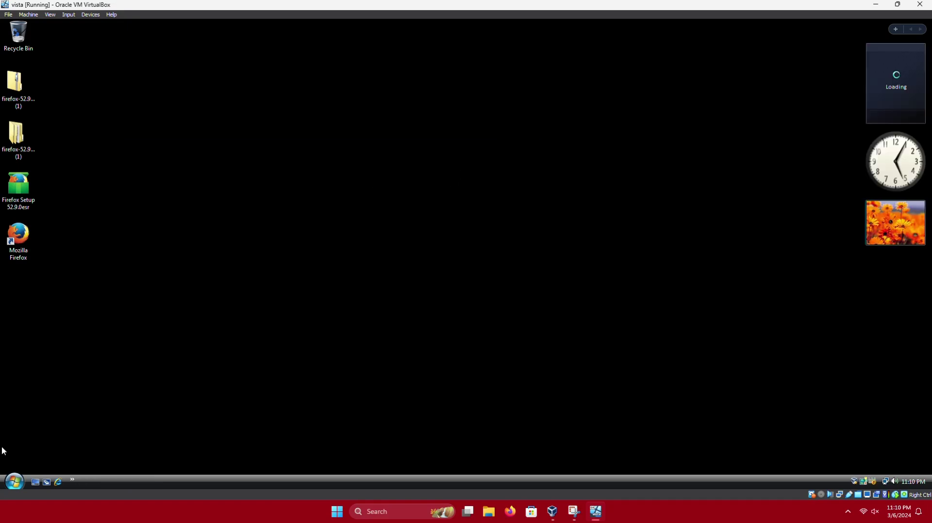
pyautogui.click(14, 487)
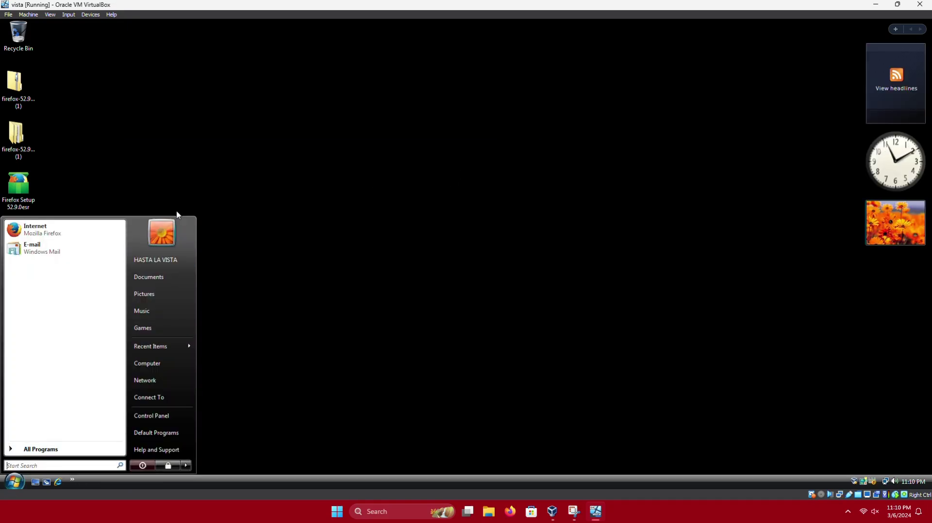
pyautogui.click(260, 145)
# - Apply the Windows Aero color scheme in the Vista personalization settings and move the Personalization window toward the desktop's center
pyautogui.rightClick(260, 145)
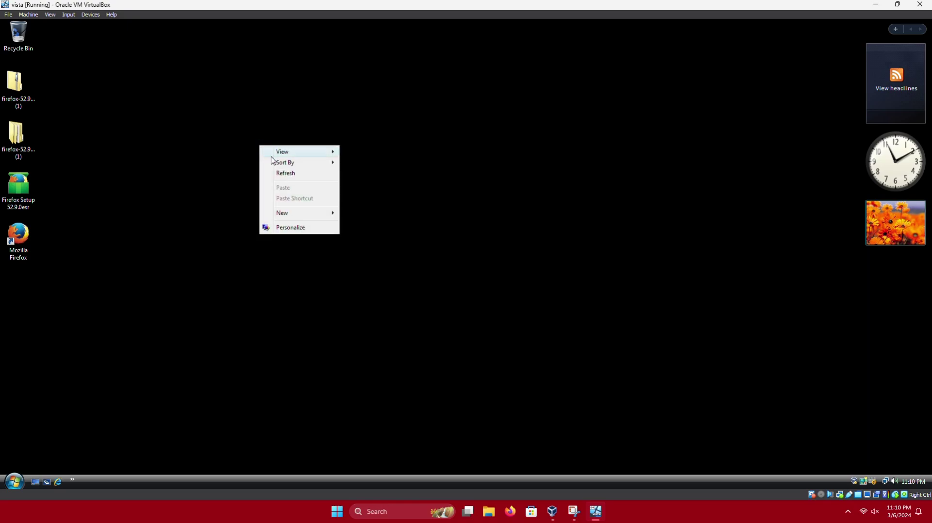
pyautogui.click(287, 228)
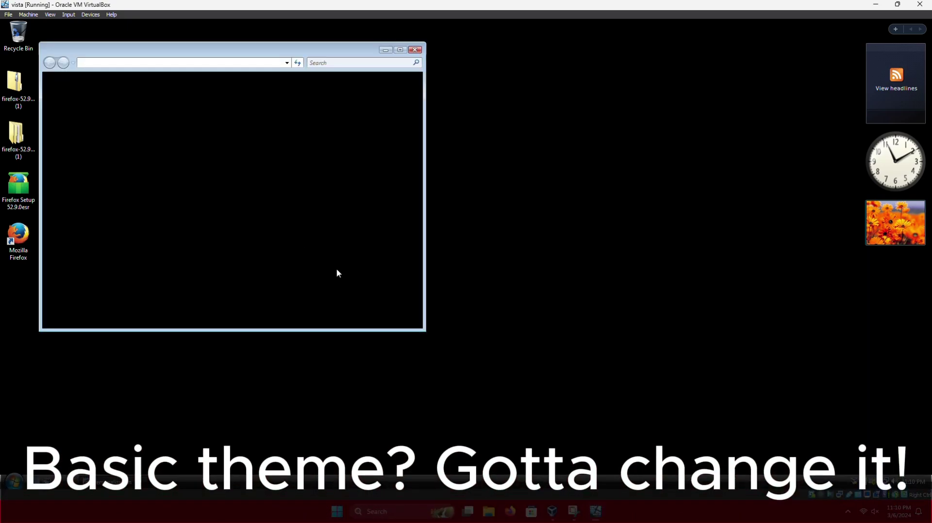
pyautogui.click(183, 113)
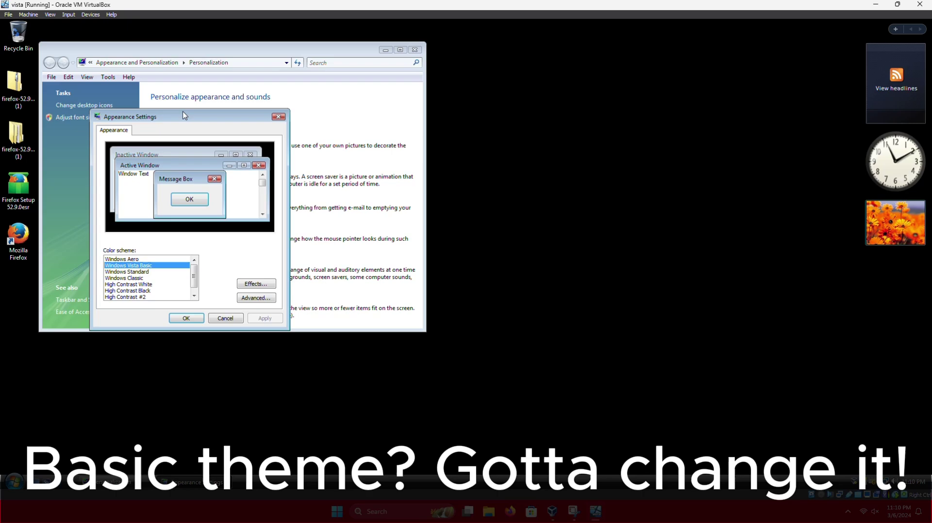
pyautogui.click(141, 259)
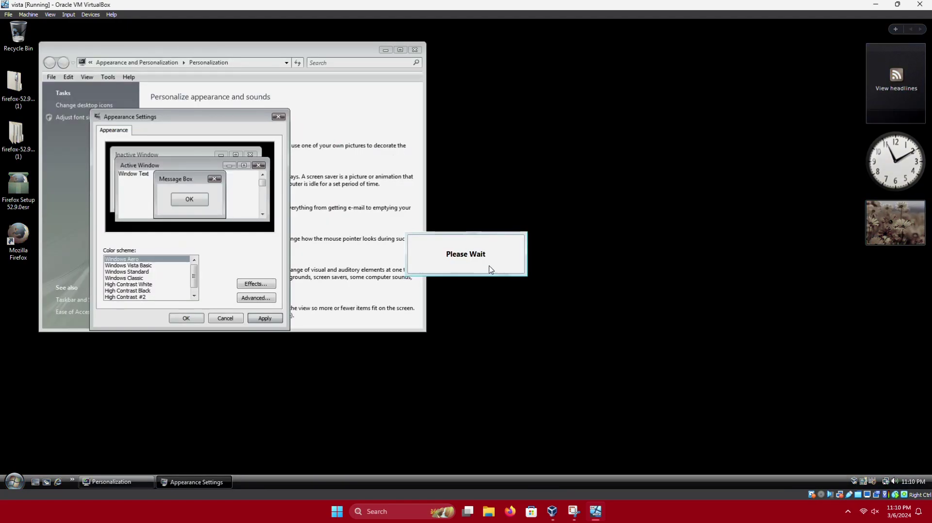
pyautogui.moveTo(196, 121); pyautogui.dragTo(275, 118)
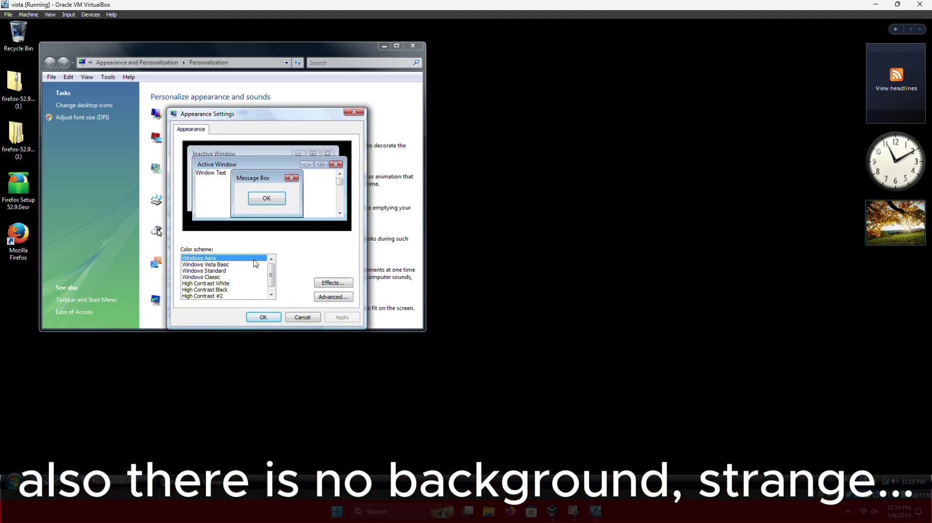
pyautogui.click(265, 317)
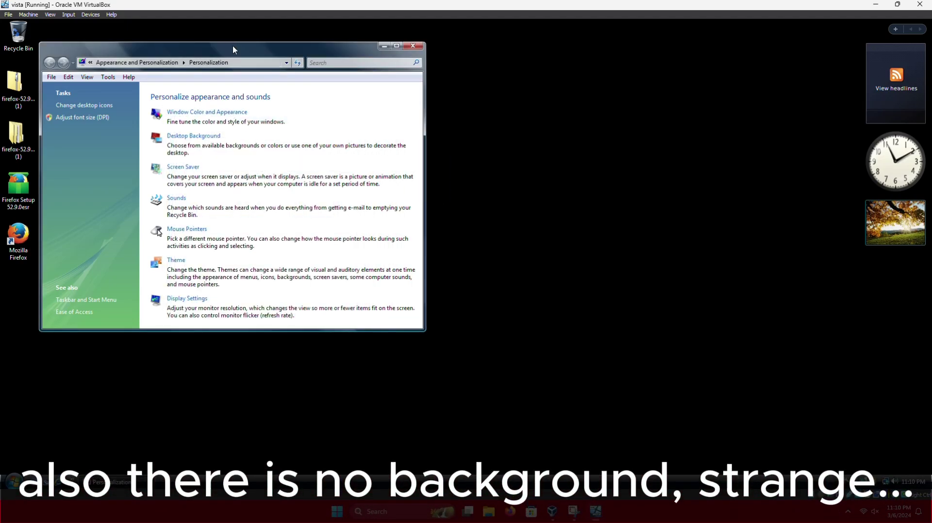
pyautogui.moveTo(232, 45); pyautogui.dragTo(414, 113)
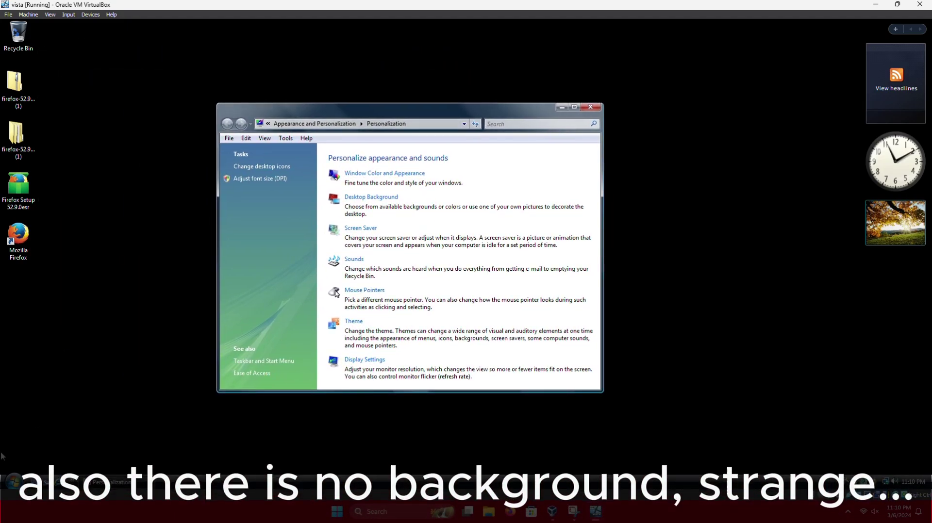
# - Look through the list of all programs installed in Windows Vista
pyautogui.click(14, 482)
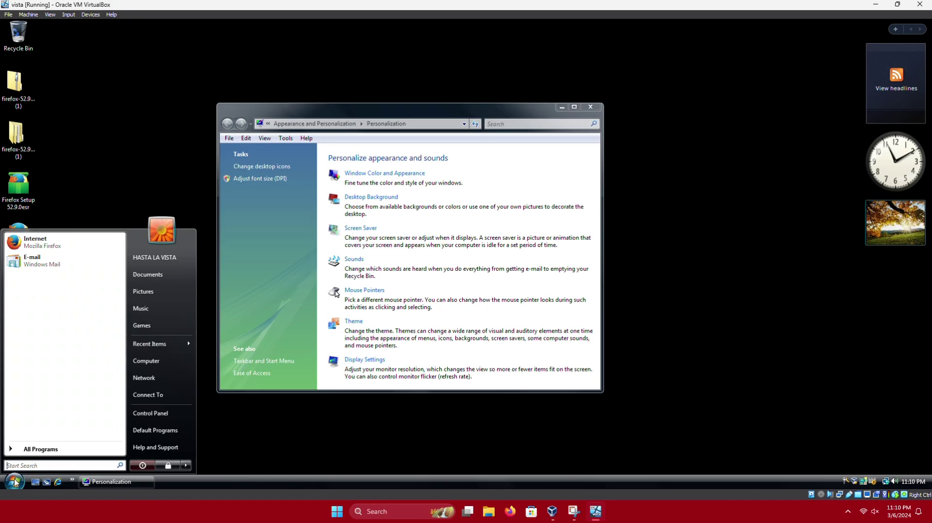
pyautogui.click(41, 449)
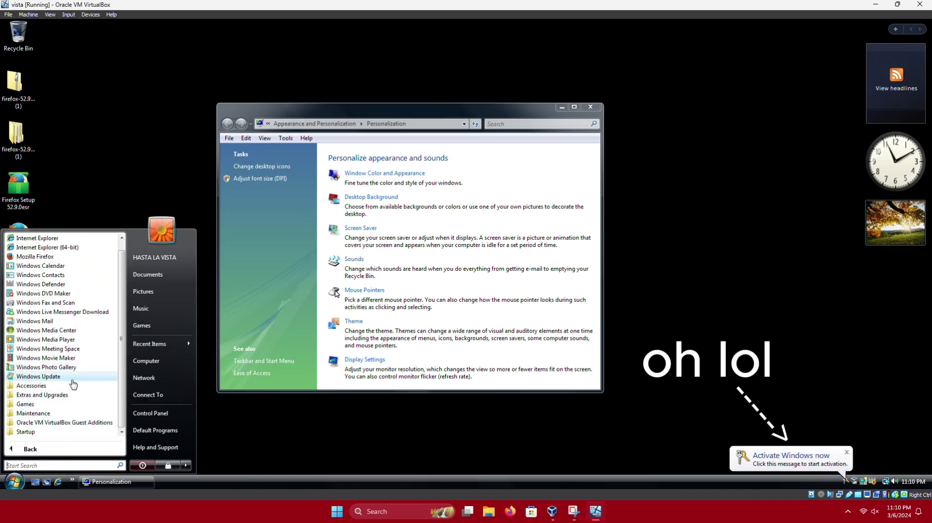
pyautogui.scroll(1, 66, 384)
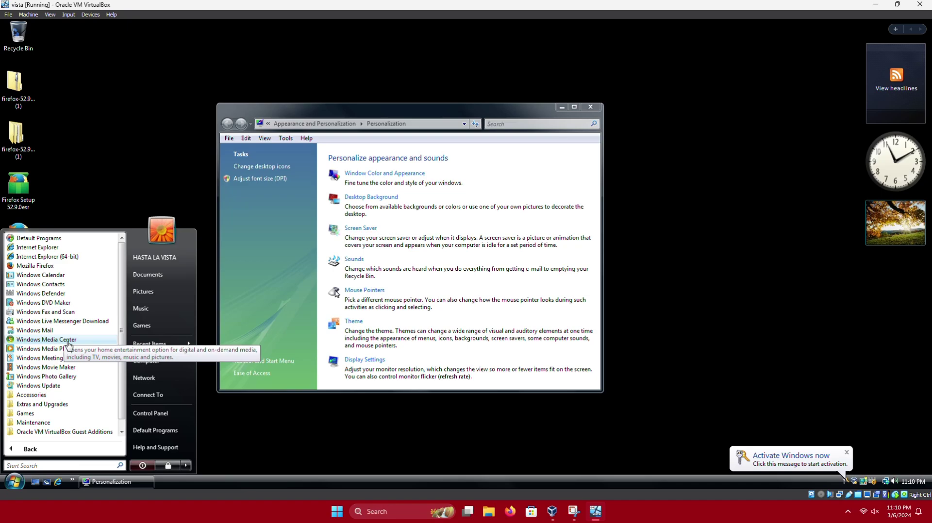
pyautogui.click(180, 166)
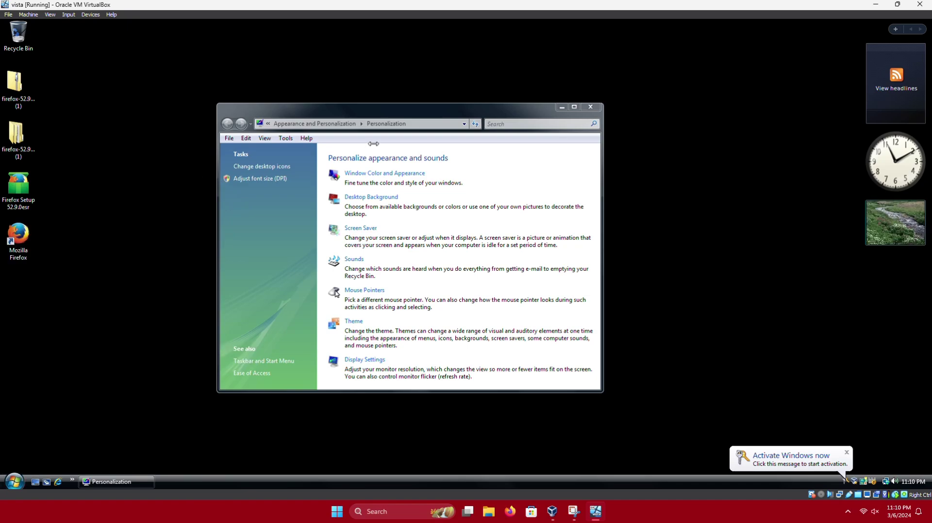
# - Try the Blue window color at a higher color intensity, and go back to the Default color
pyautogui.click(370, 177)
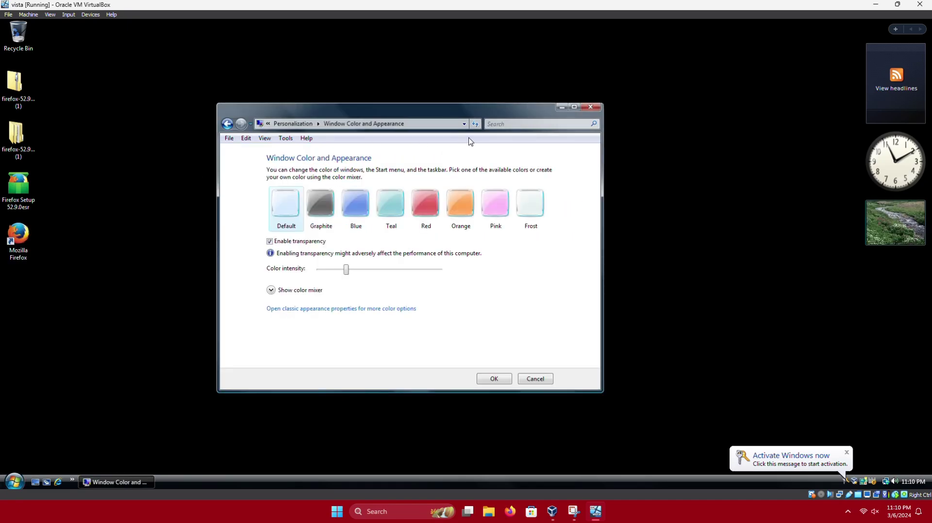
pyautogui.click(356, 203)
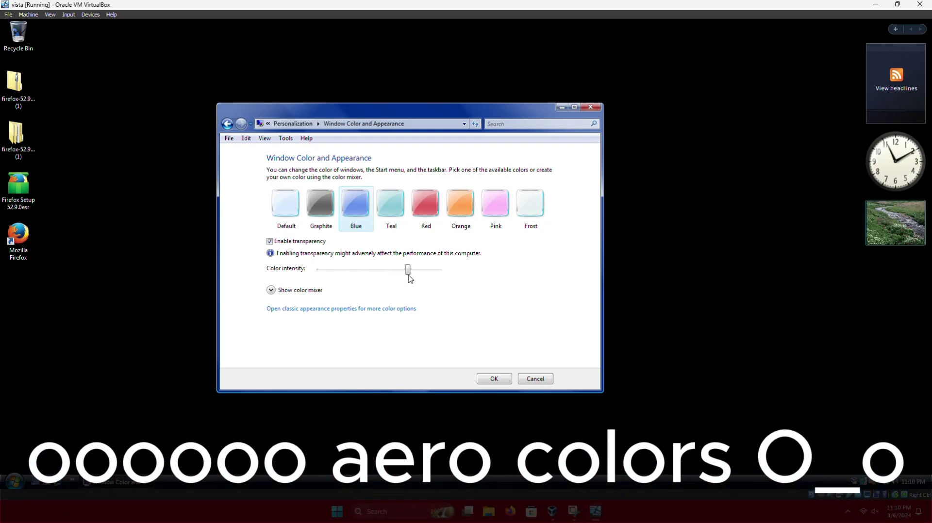
pyautogui.moveTo(394, 275); pyautogui.dragTo(446, 276)
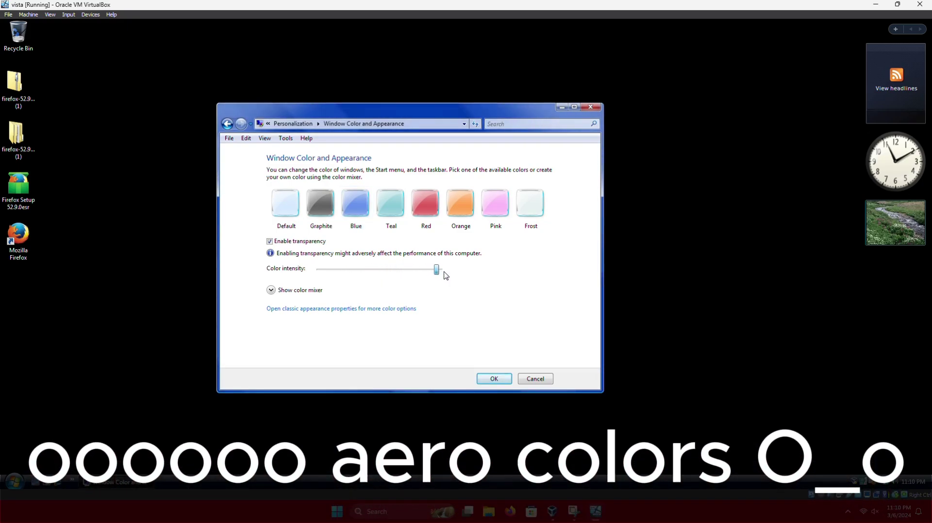
pyautogui.click(285, 203)
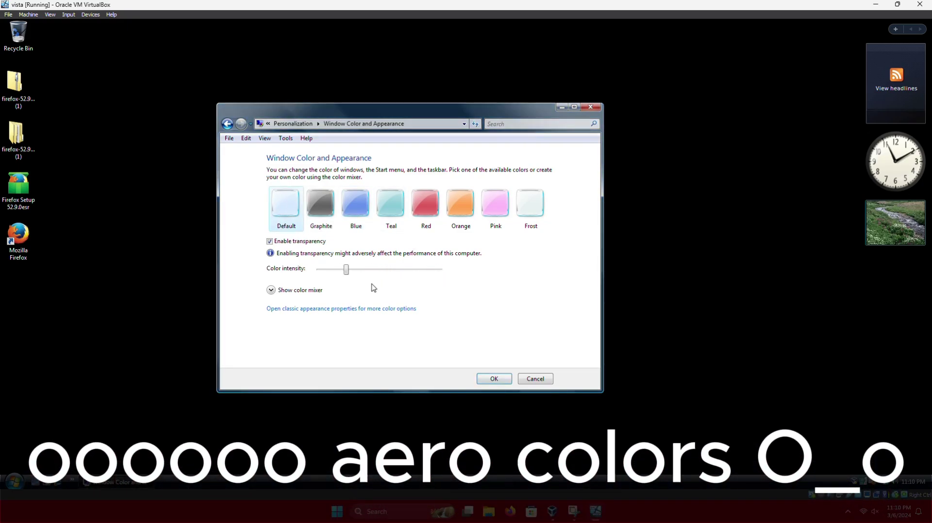
pyautogui.click(494, 379)
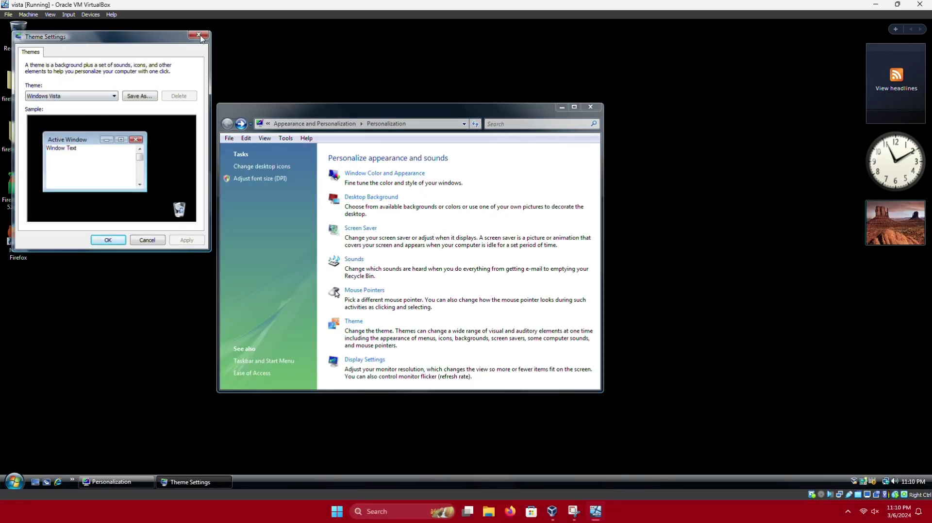
# - Close the Theme Settings dialog and the Personalization window
pyautogui.click(199, 34)
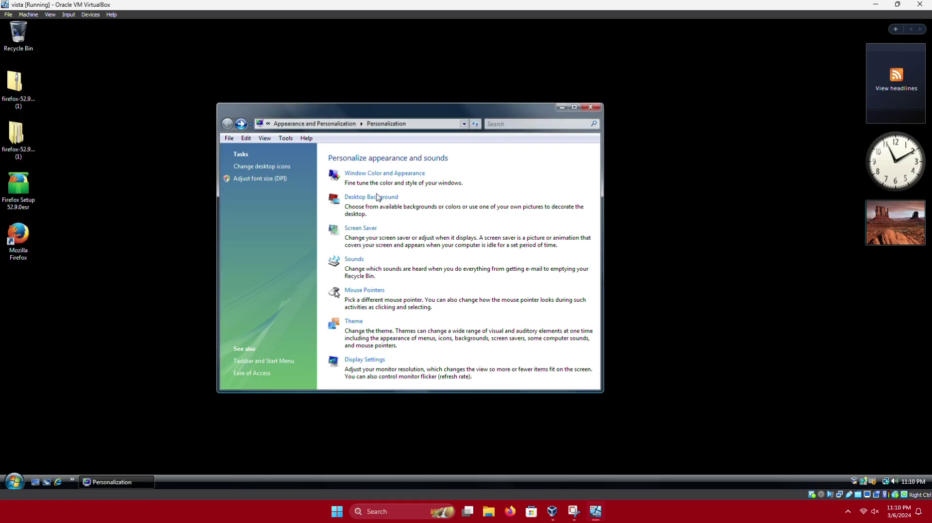
pyautogui.click(591, 108)
# - Launch the Purble Place game from the installed Games folder
pyautogui.click(14, 481)
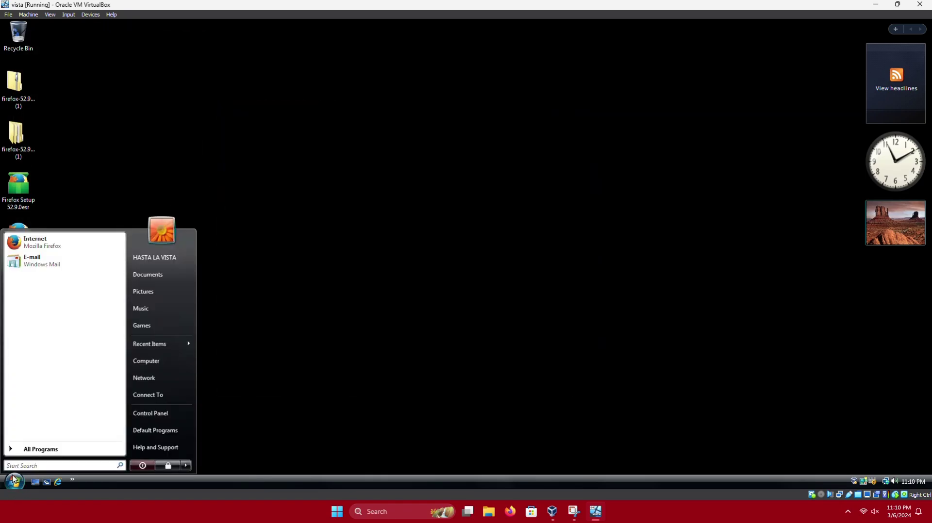
pyautogui.click(41, 449)
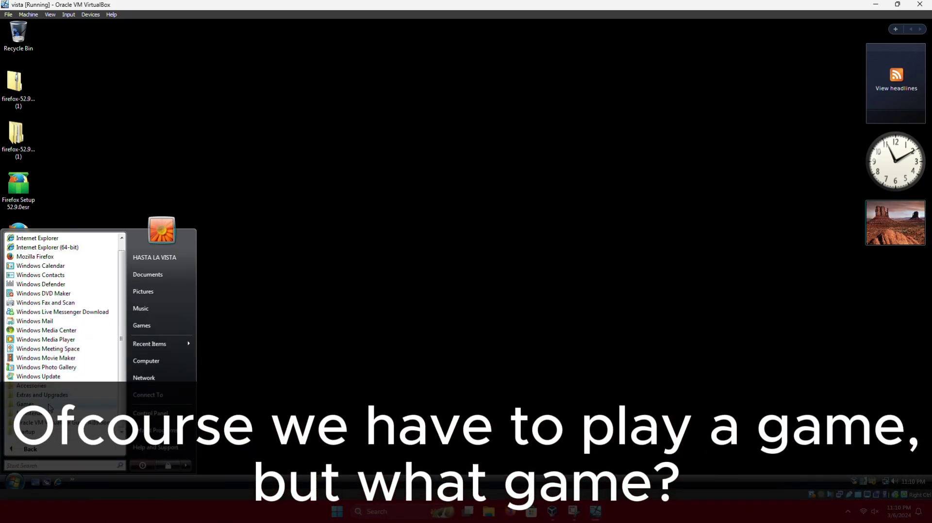
pyautogui.click(49, 406)
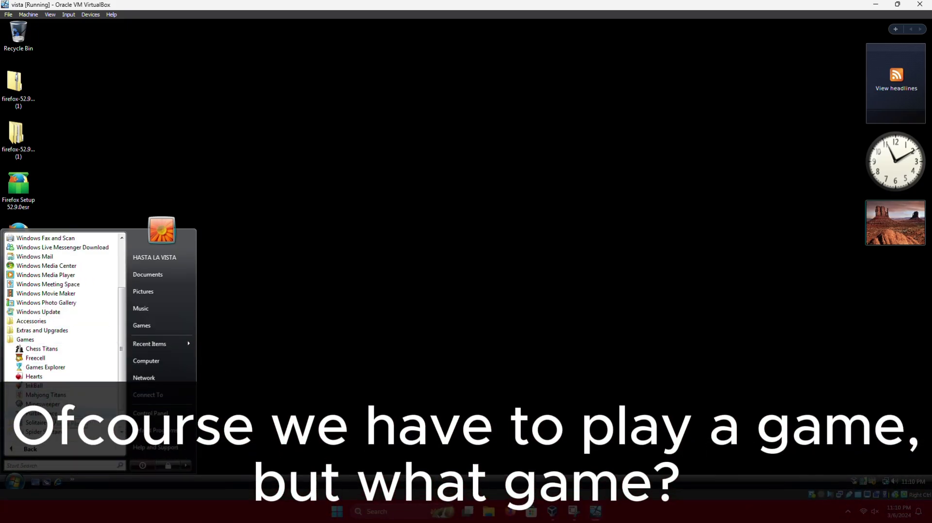
pyautogui.click(41, 413)
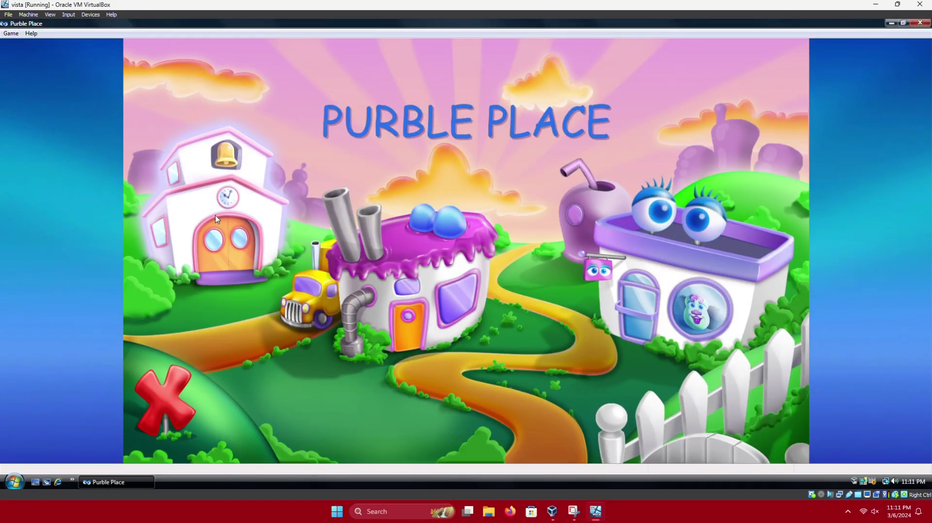
# - Continue the saved tile-matching game in the schoolhouse, and shrink the maximized game to a smaller window placed slightly higher on the desktop
pyautogui.click(217, 188)
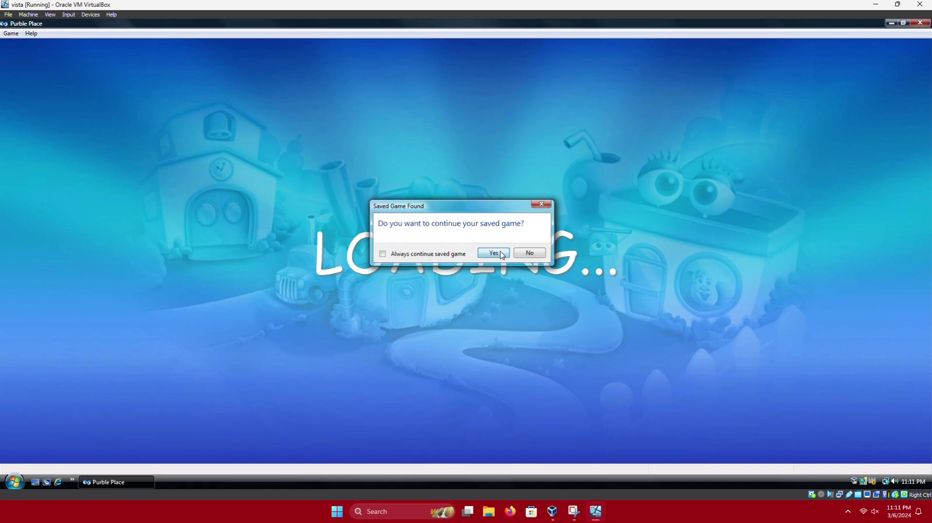
pyautogui.click(487, 256)
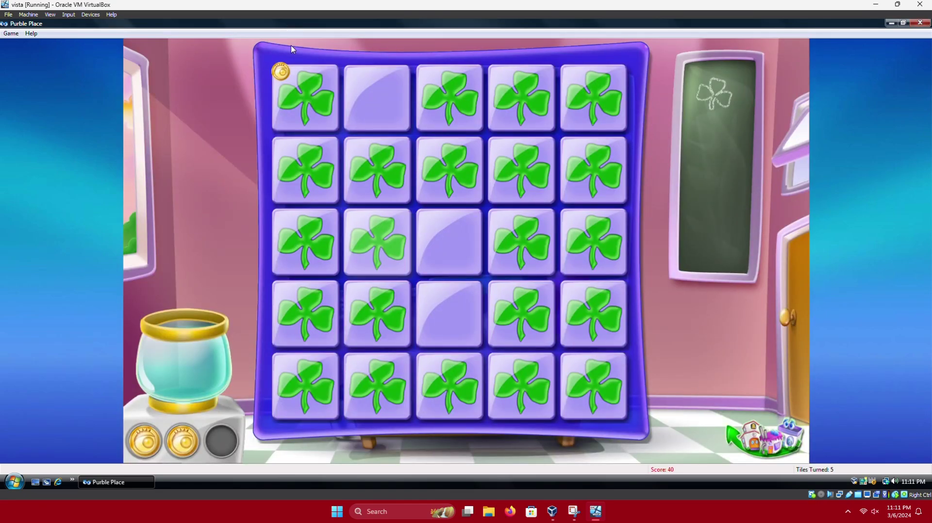
pyautogui.click(904, 24)
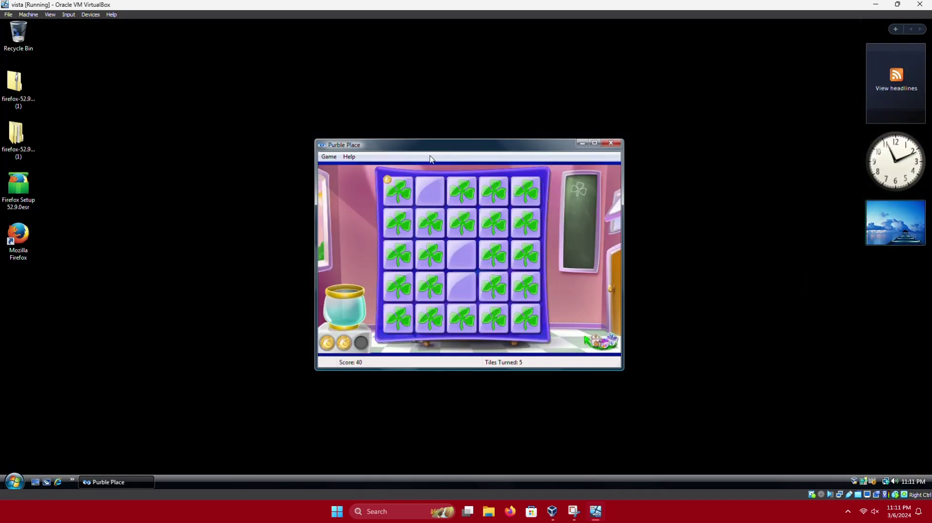
pyautogui.moveTo(448, 148); pyautogui.dragTo(437, 119)
# - Match the two pairs of heart-shaped cake tiles in the board's second, third and fourth rows
pyautogui.click(419, 193)
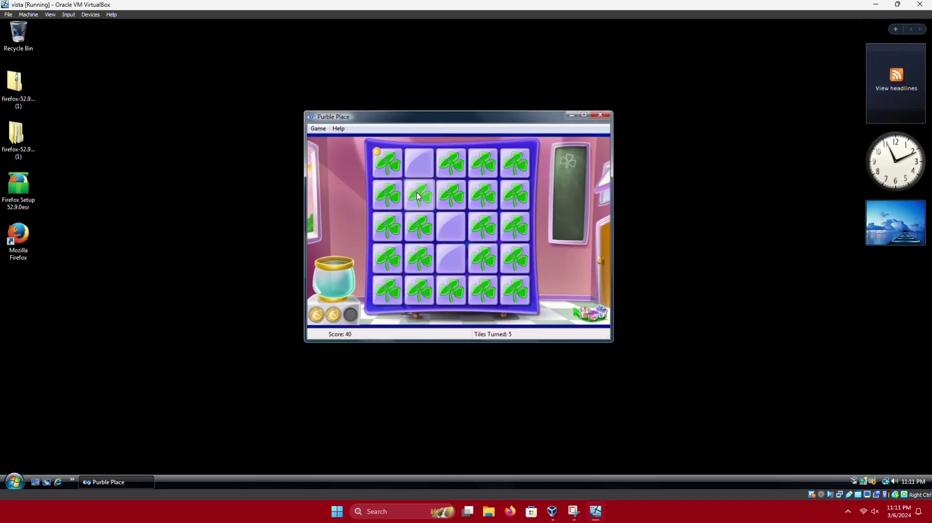
pyautogui.click(421, 227)
pyautogui.click(473, 224)
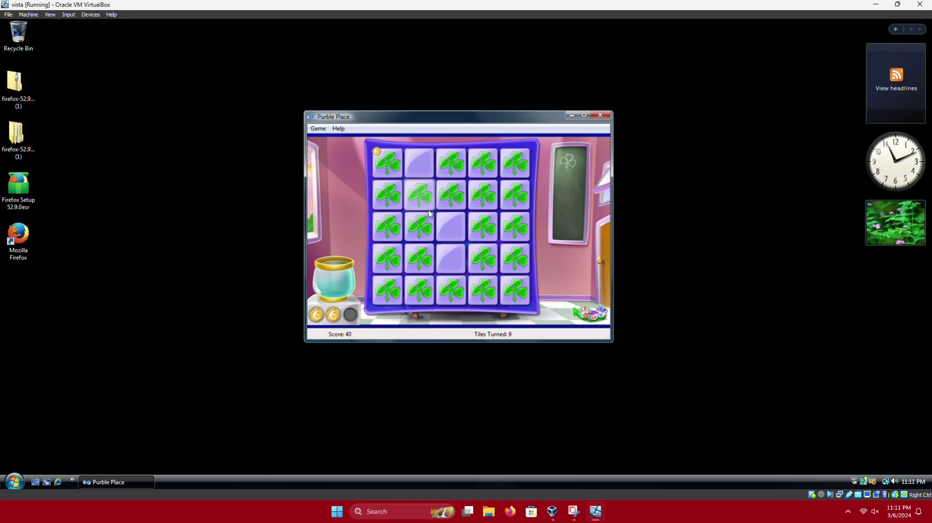
pyautogui.click(430, 228)
pyautogui.click(483, 226)
pyautogui.click(426, 195)
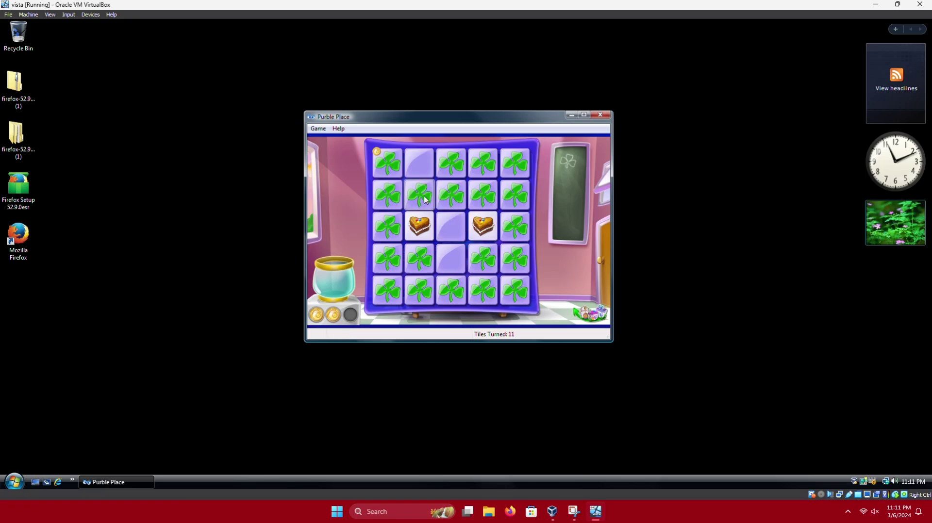
pyautogui.click(442, 197)
pyautogui.click(419, 227)
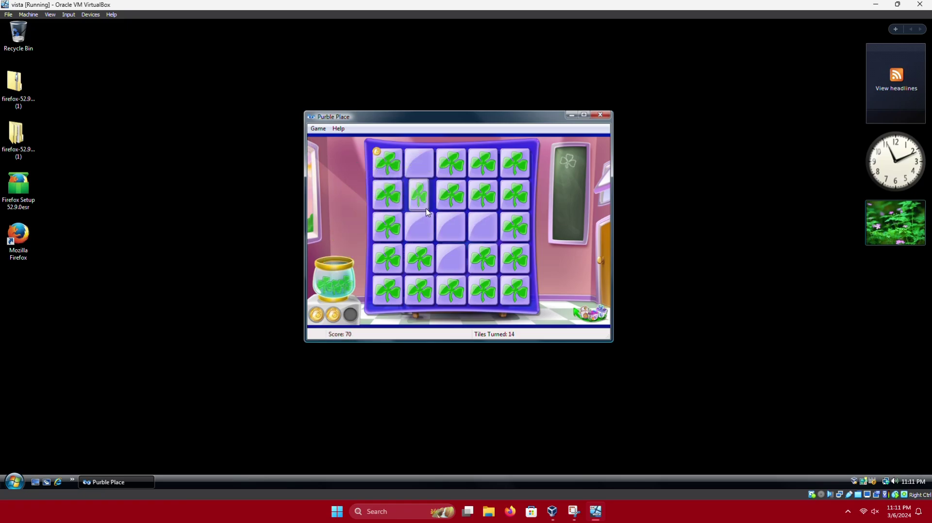
pyautogui.click(486, 281)
pyautogui.click(483, 260)
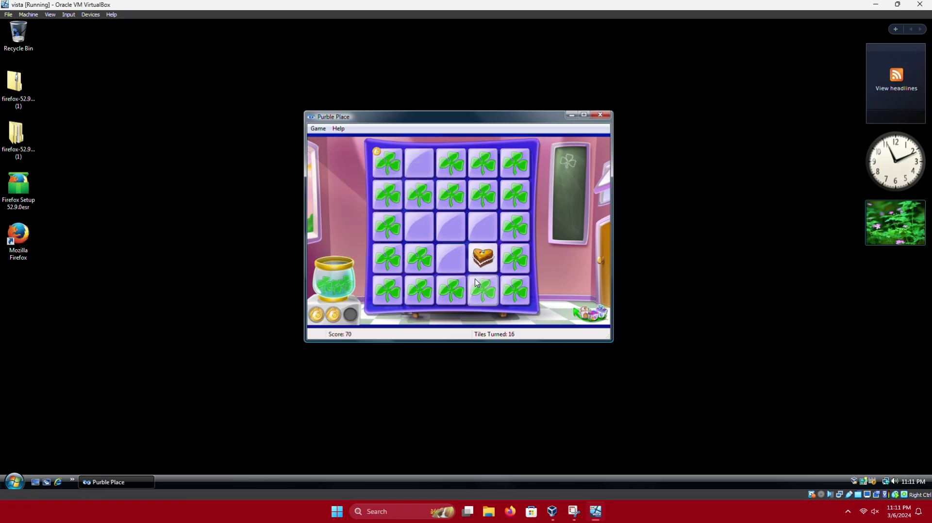
pyautogui.click(451, 195)
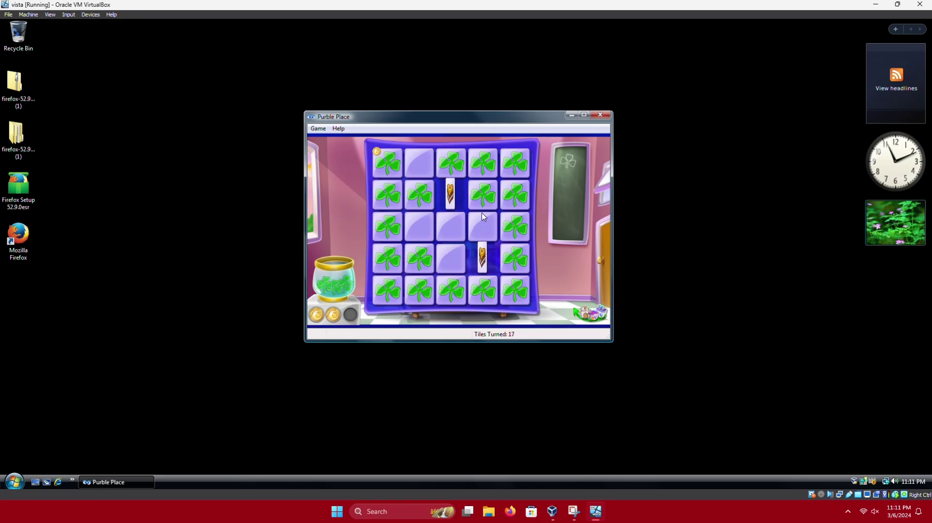
# - Match three more tile pairs across the board's second, fourth and fifth rows
pyautogui.click(481, 194)
pyautogui.click(419, 252)
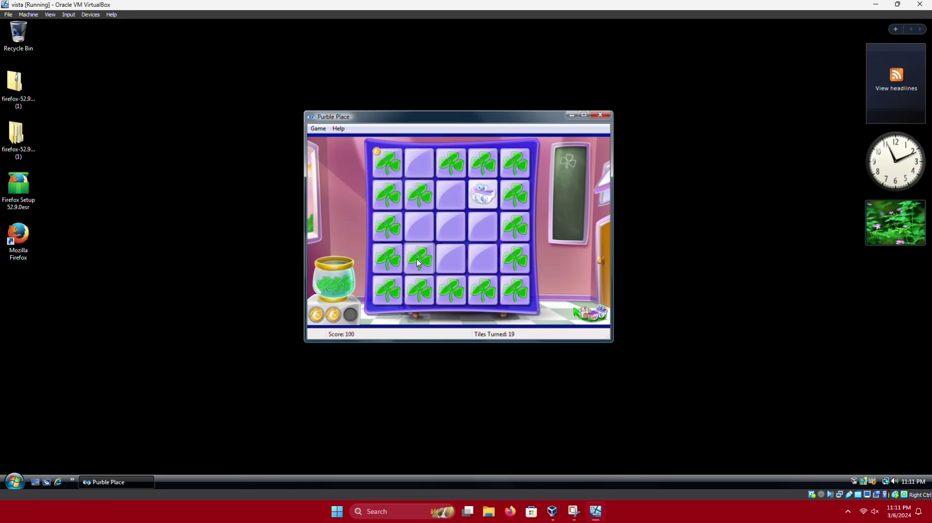
pyautogui.click(418, 193)
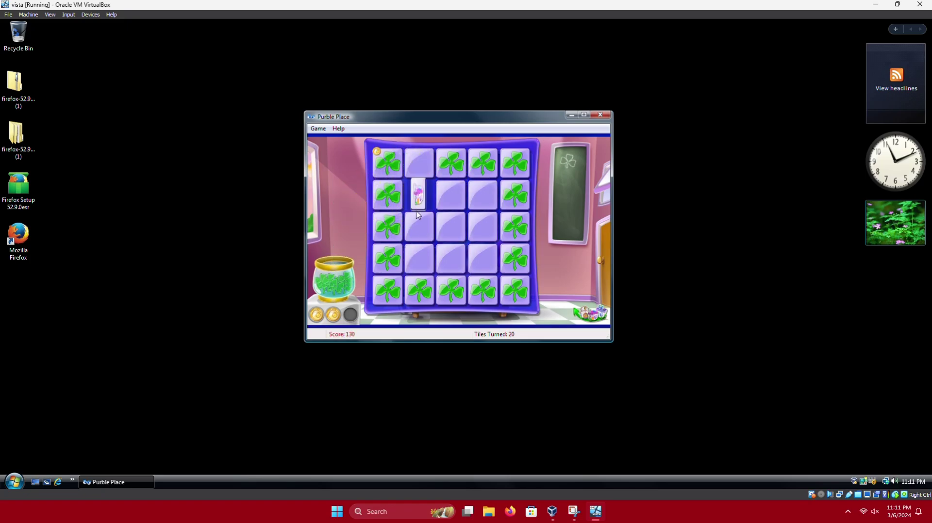
pyautogui.click(419, 291)
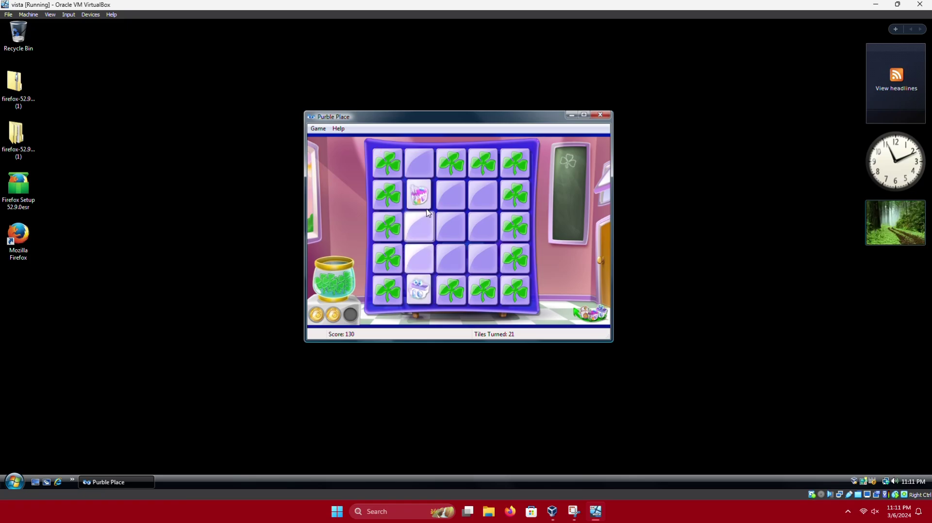
pyautogui.click(421, 194)
pyautogui.click(454, 292)
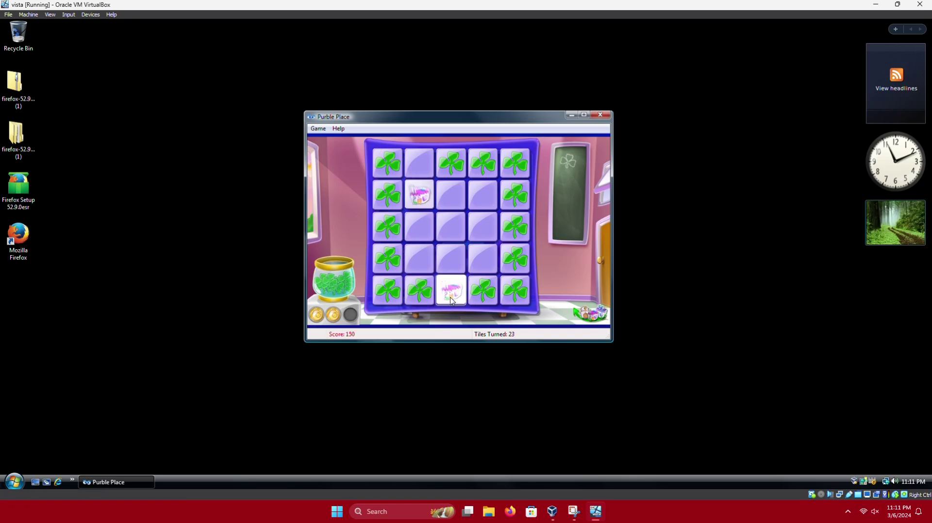
pyautogui.click(419, 291)
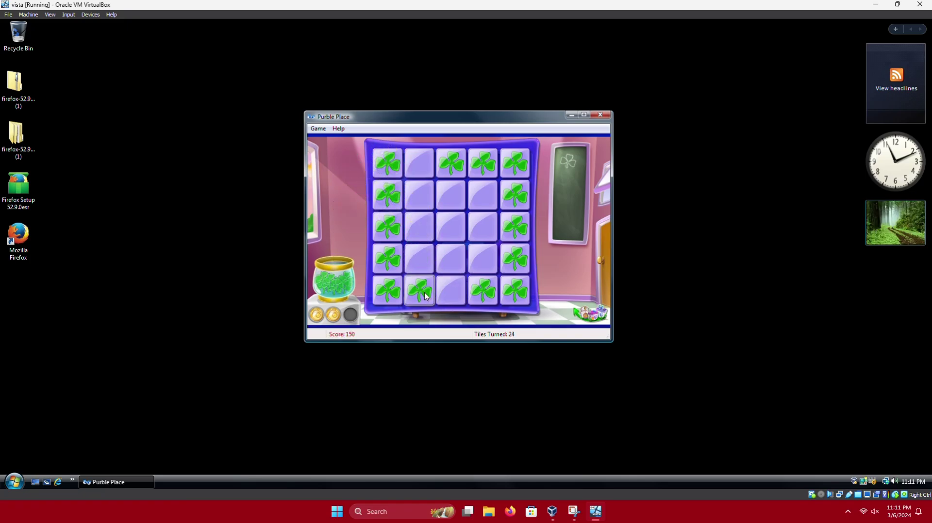
pyautogui.click(388, 261)
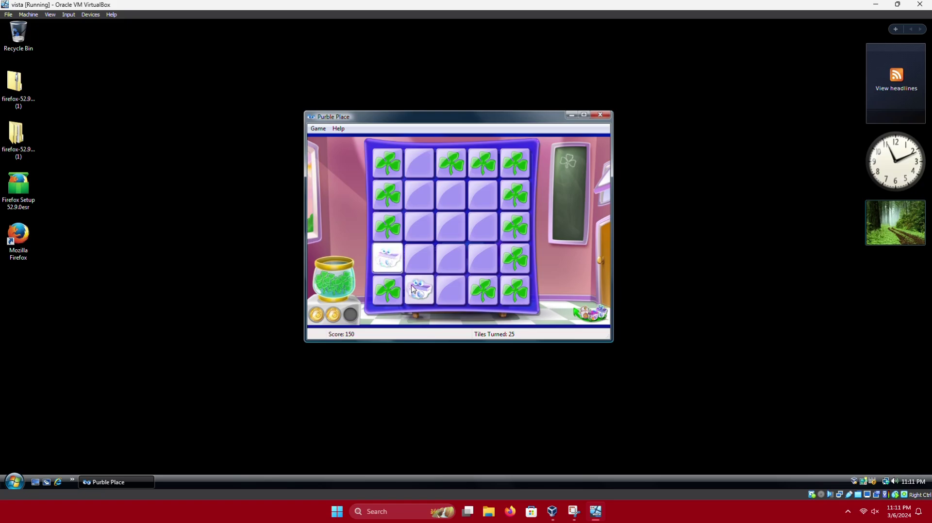
# - Match the green pair in the bottom row, the last column's two lowest tiles, and the green bottle pair in rows two and three
pyautogui.click(387, 290)
pyautogui.click(483, 289)
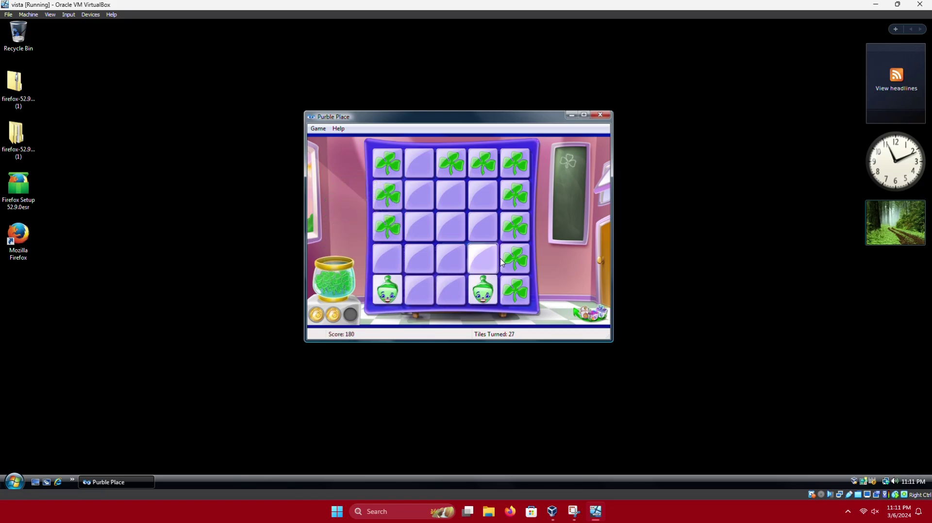
pyautogui.click(505, 284)
pyautogui.click(514, 259)
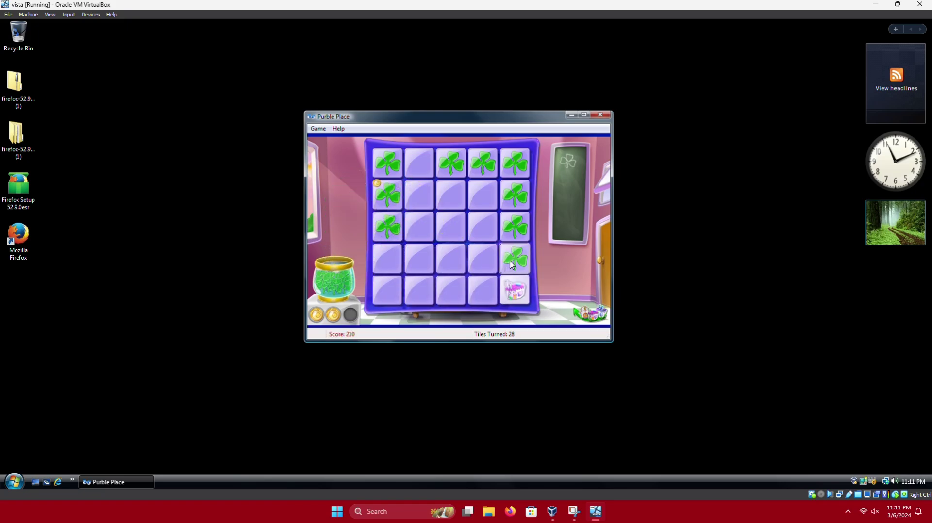
pyautogui.click(516, 207)
pyautogui.click(517, 216)
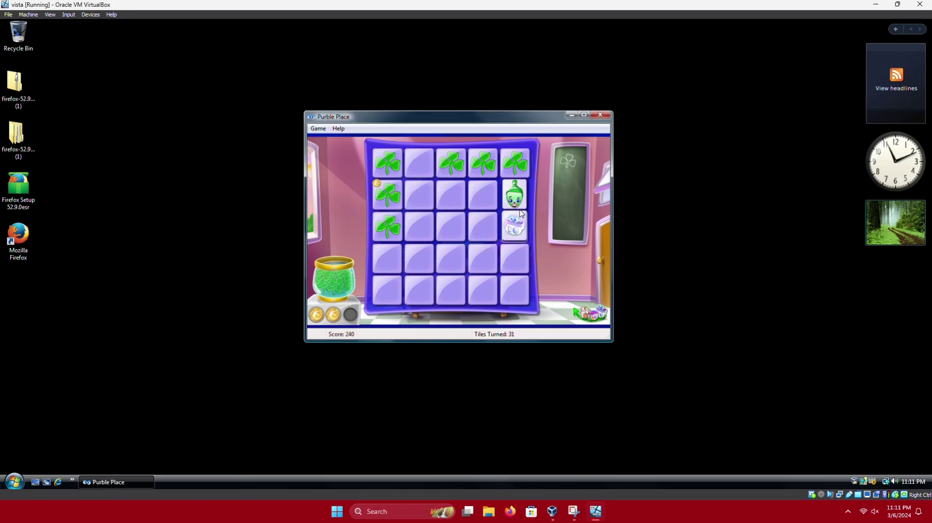
pyautogui.click(387, 226)
pyautogui.click(483, 226)
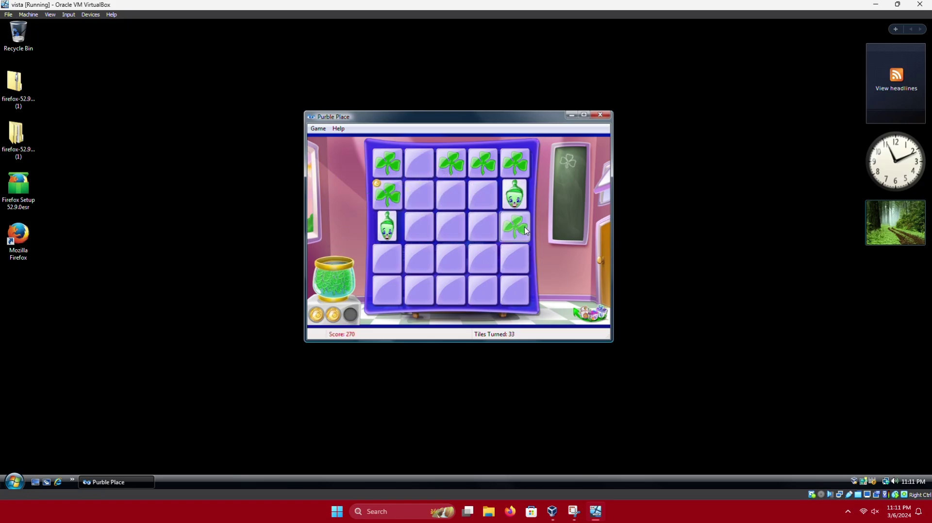
# - Match the remaining tiles in the first, second and third rows to finish the board, and exit Purble Place
pyautogui.click(515, 227)
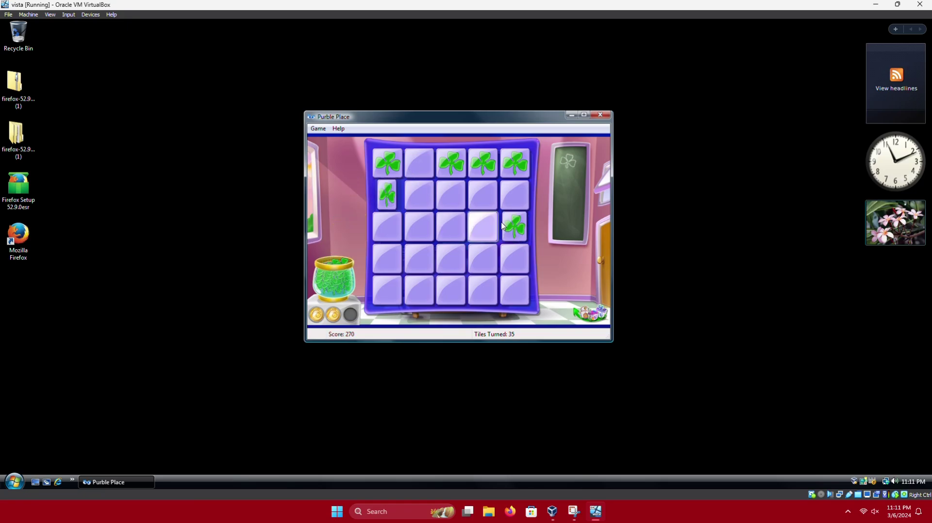
pyautogui.click(388, 163)
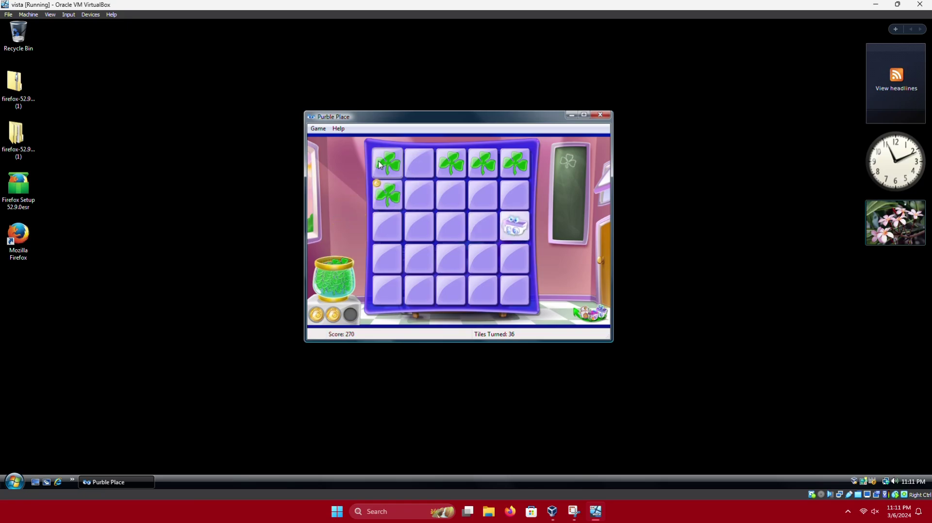
pyautogui.click(452, 165)
pyautogui.click(515, 226)
pyautogui.click(483, 162)
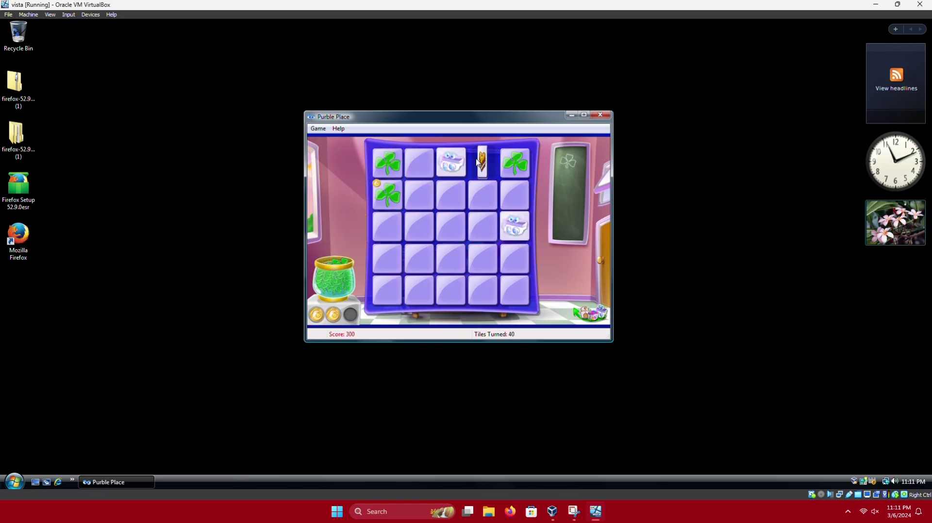
pyautogui.click(388, 194)
pyautogui.click(387, 163)
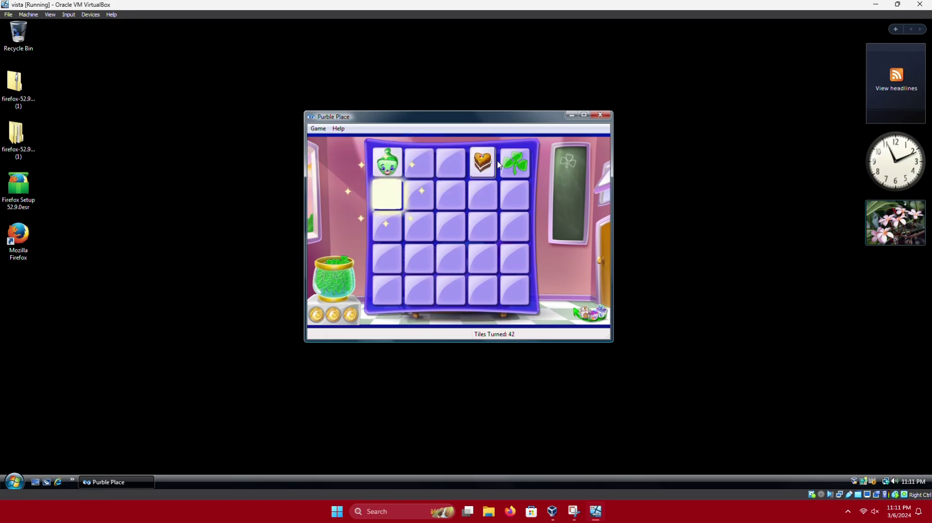
pyautogui.click(516, 163)
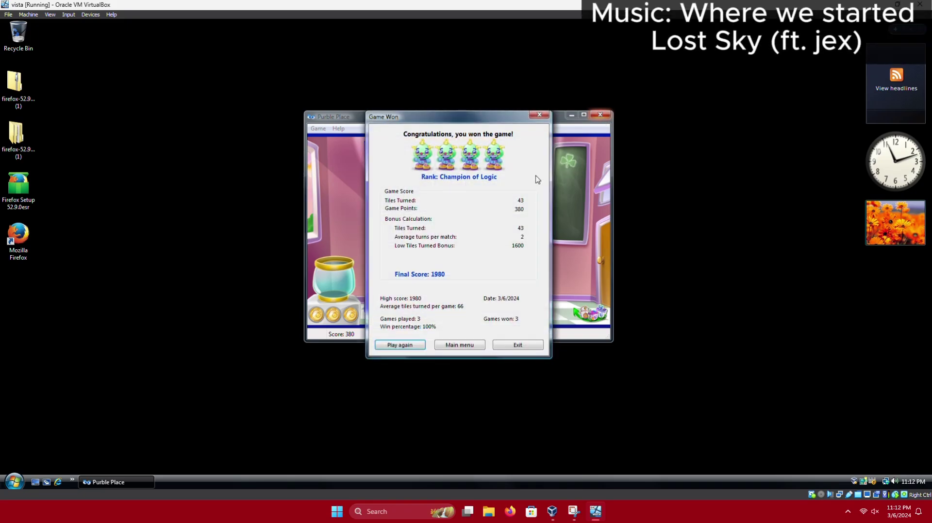
pyautogui.click(513, 346)
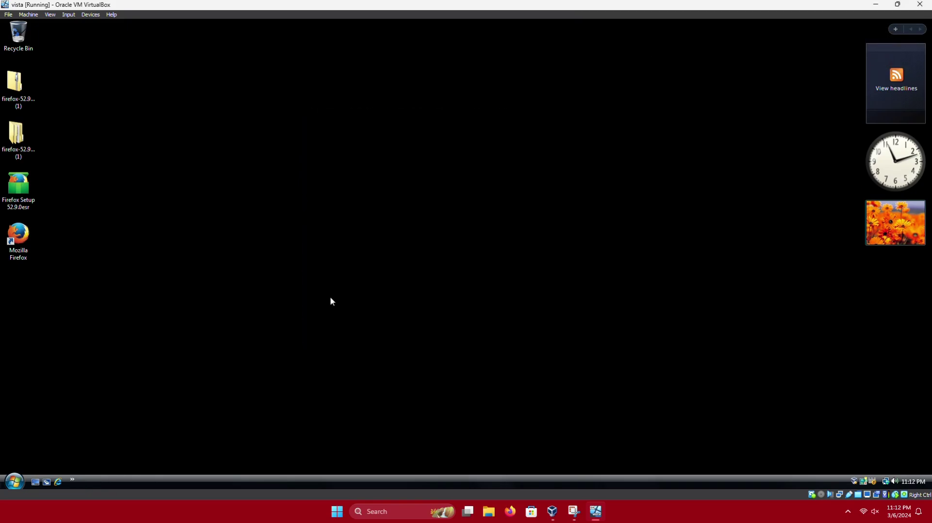
# - Run winver to view the Windows version information in the middle of the desktop, and close the dialog
pyautogui.press('super+r')
pyautogui.write('win')
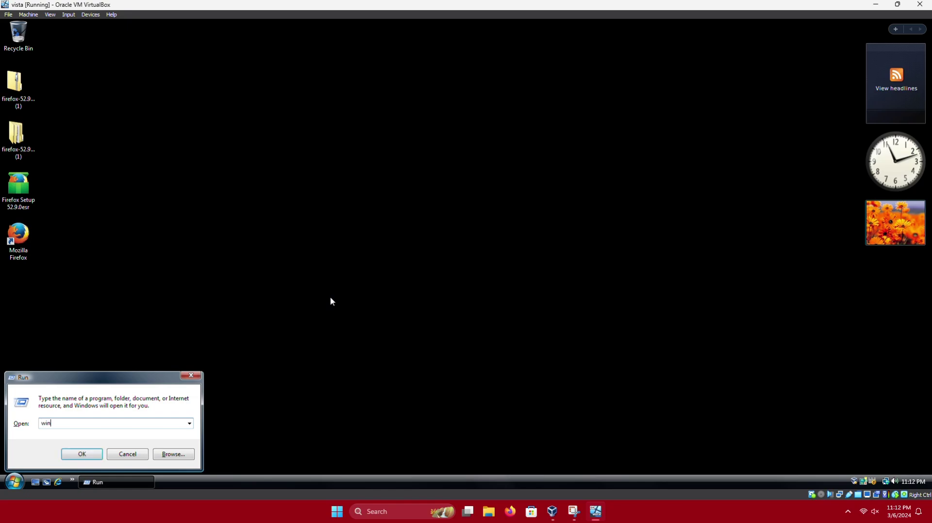
pyautogui.write('ver')
pyautogui.press('Return')
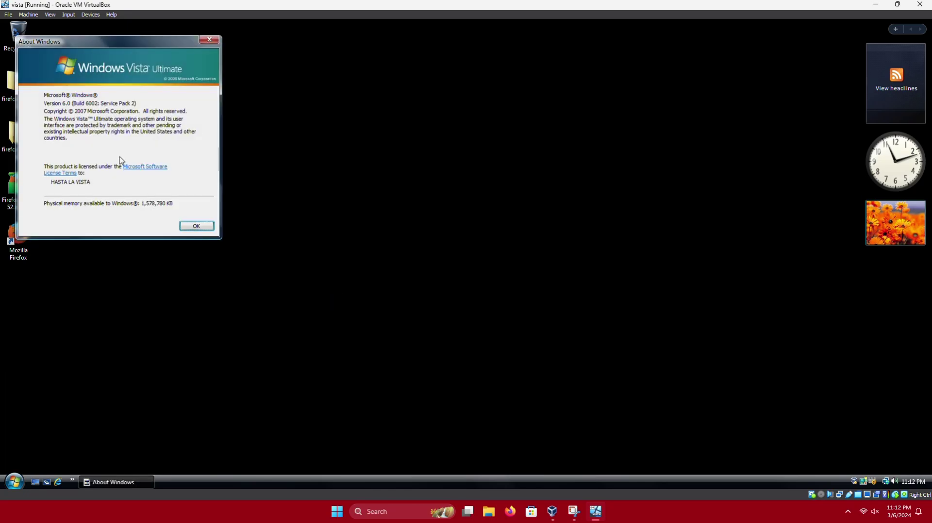
pyautogui.moveTo(131, 49); pyautogui.dragTo(354, 145)
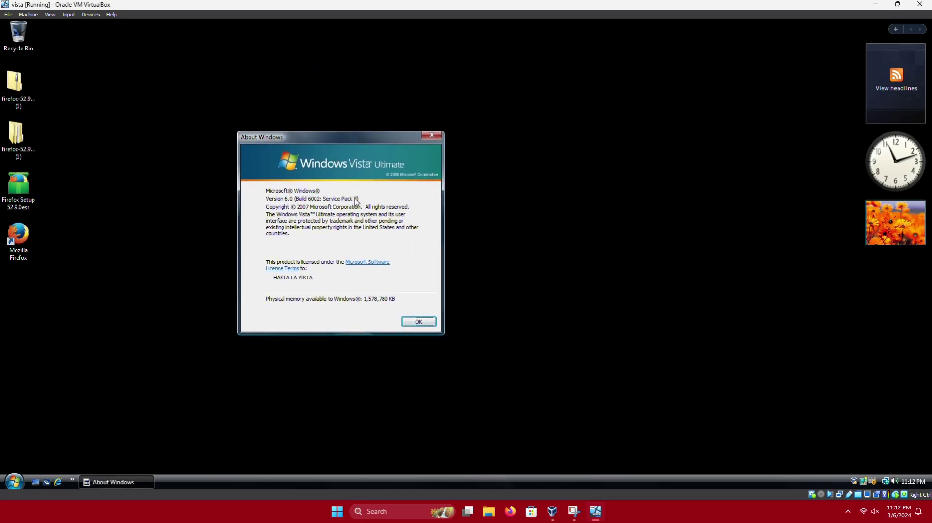
pyautogui.click(415, 322)
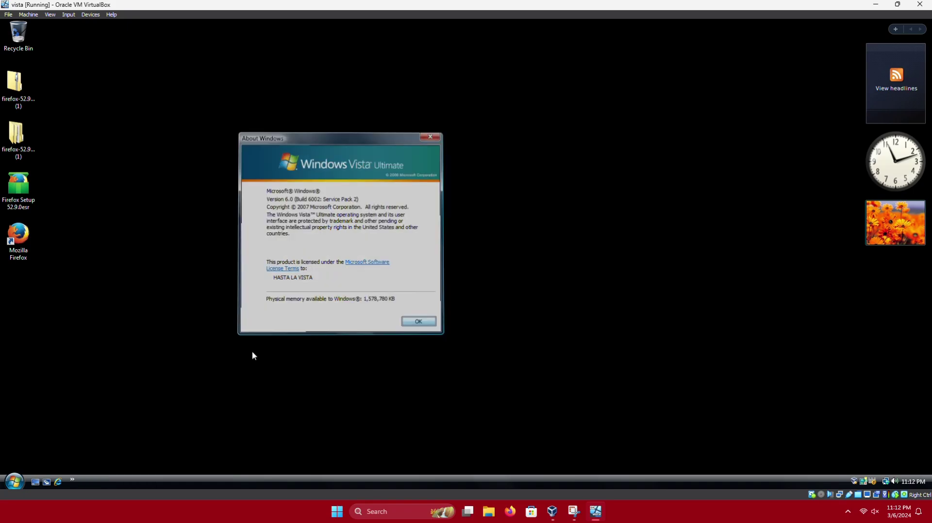
# - Launch Windows Movie Maker, view it as a smaller window moved toward the middle of the desktop, and close it
pyautogui.click(14, 482)
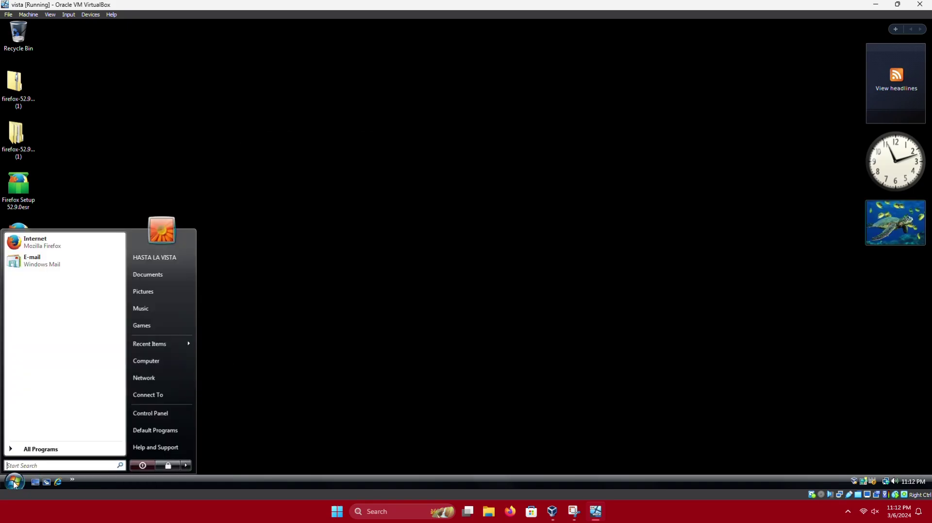
pyautogui.click(49, 449)
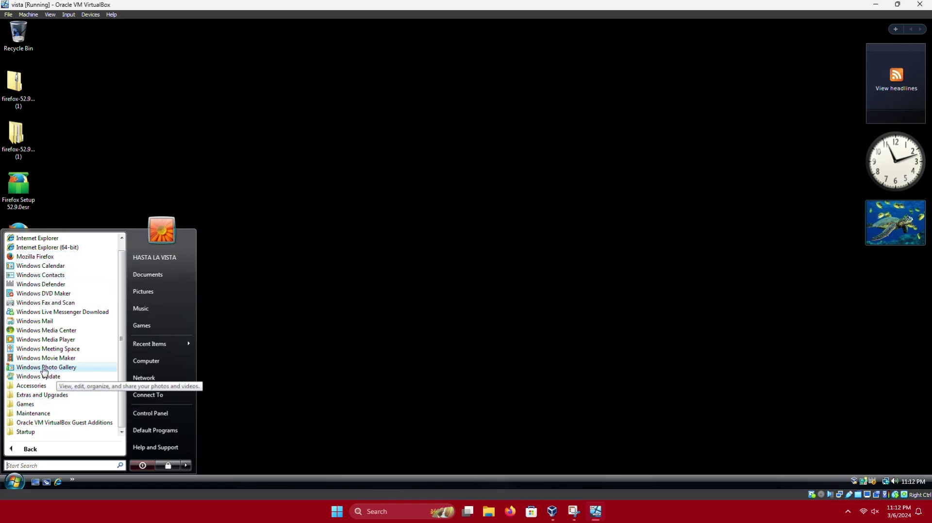
pyautogui.click(24, 360)
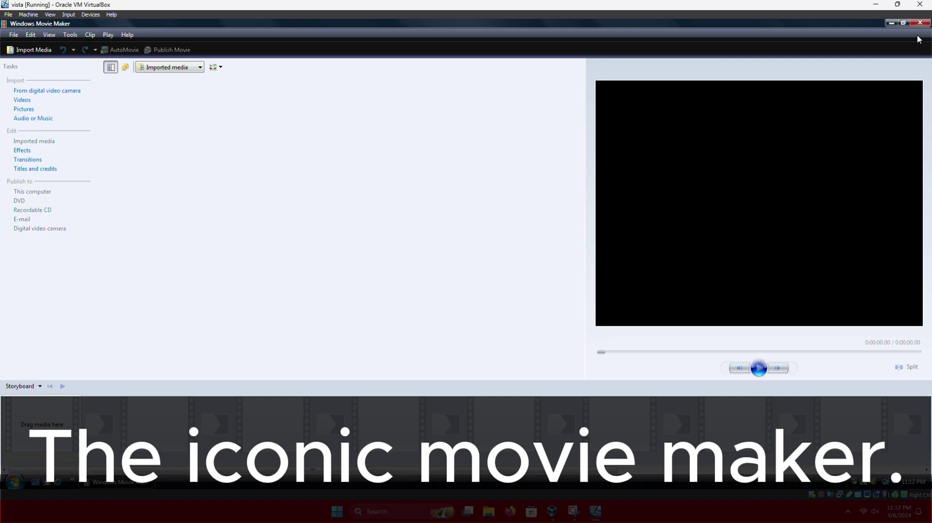
pyautogui.click(903, 23)
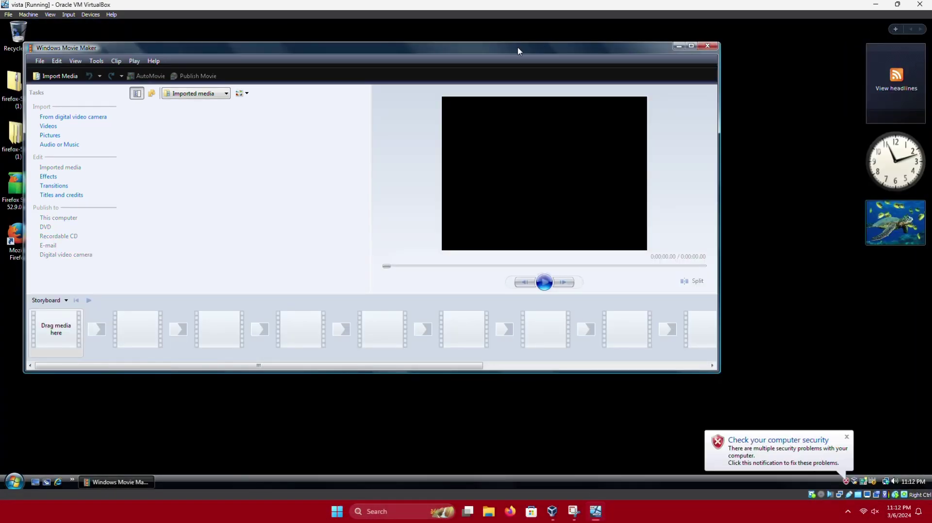
pyautogui.moveTo(517, 51); pyautogui.dragTo(622, 96)
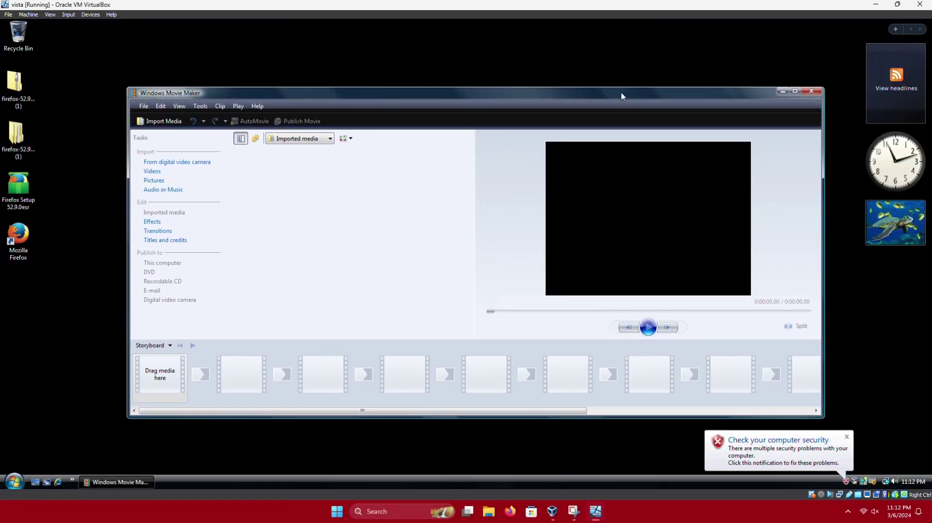
pyautogui.click(803, 92)
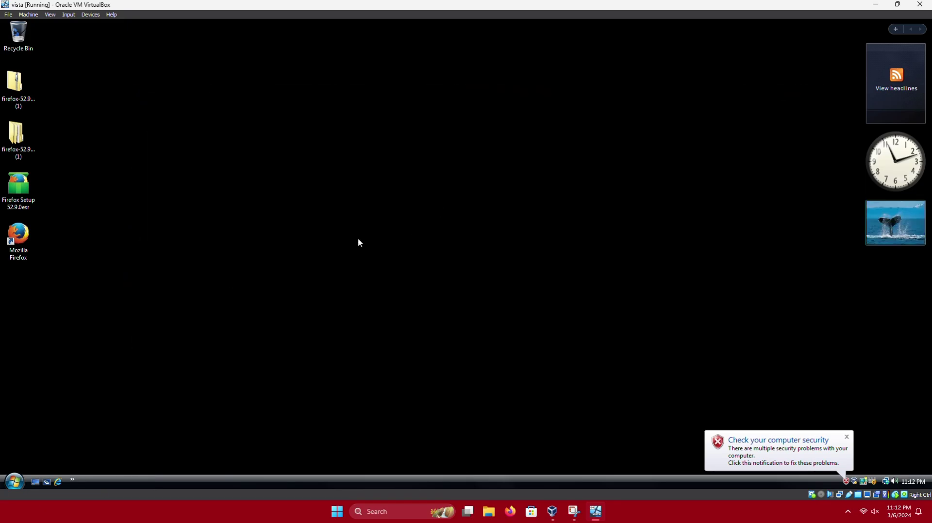
# - Launch Minesweeper from the built-in games and move its window toward the middle of the desktop
pyautogui.click(15, 482)
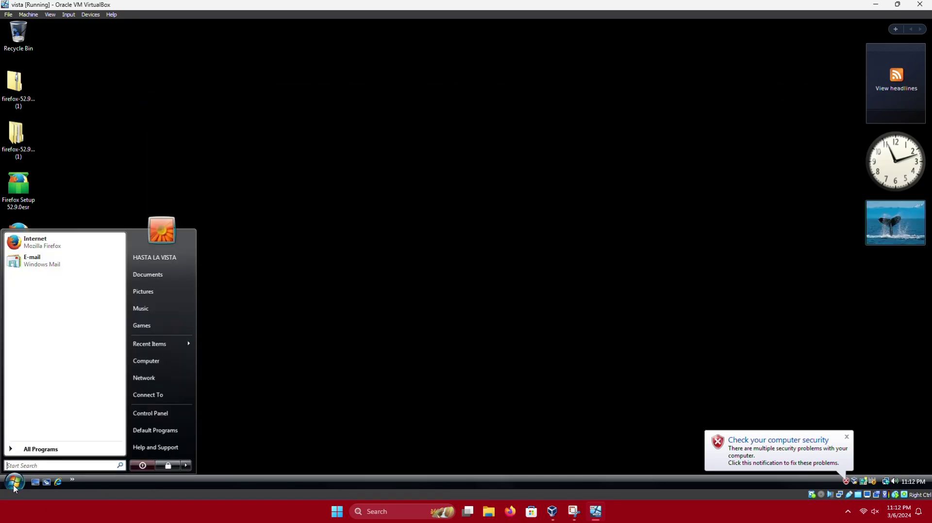
pyautogui.click(46, 449)
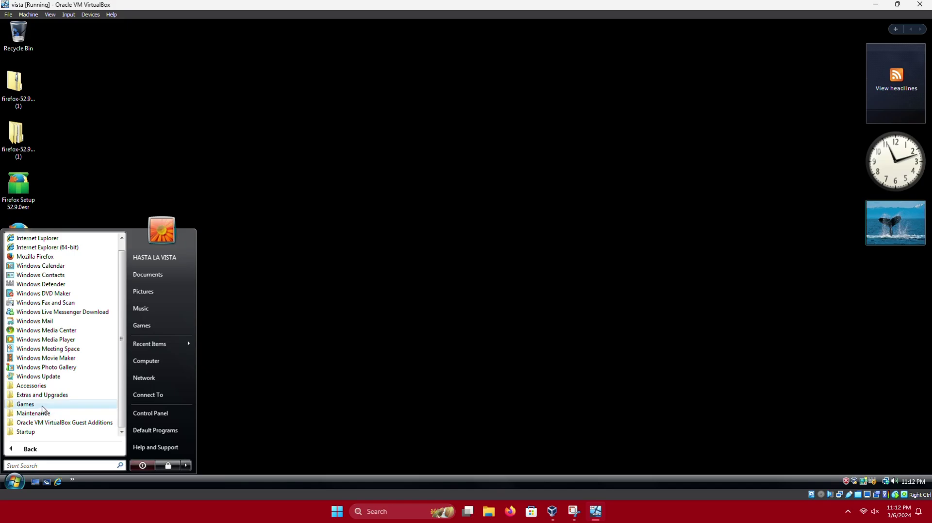
pyautogui.click(43, 407)
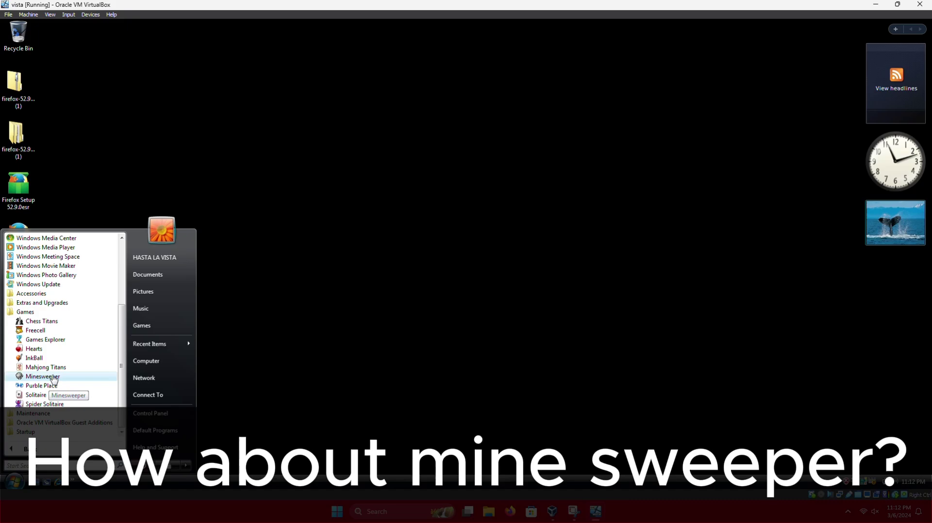
pyautogui.click(52, 377)
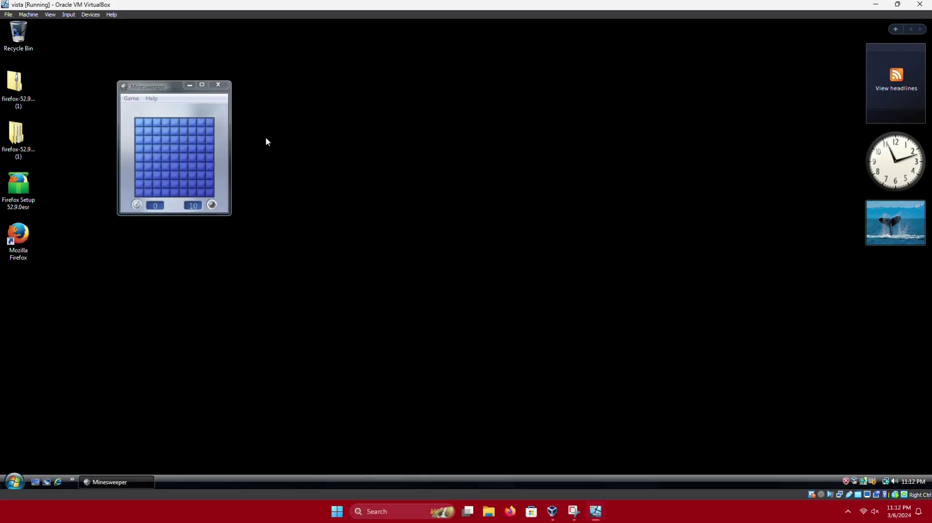
pyautogui.click(158, 116)
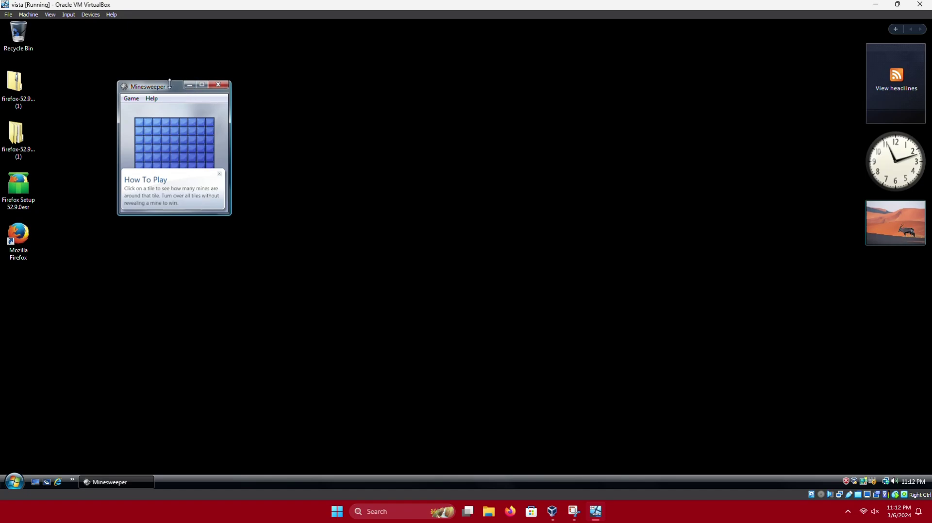
pyautogui.moveTo(167, 90); pyautogui.dragTo(284, 175)
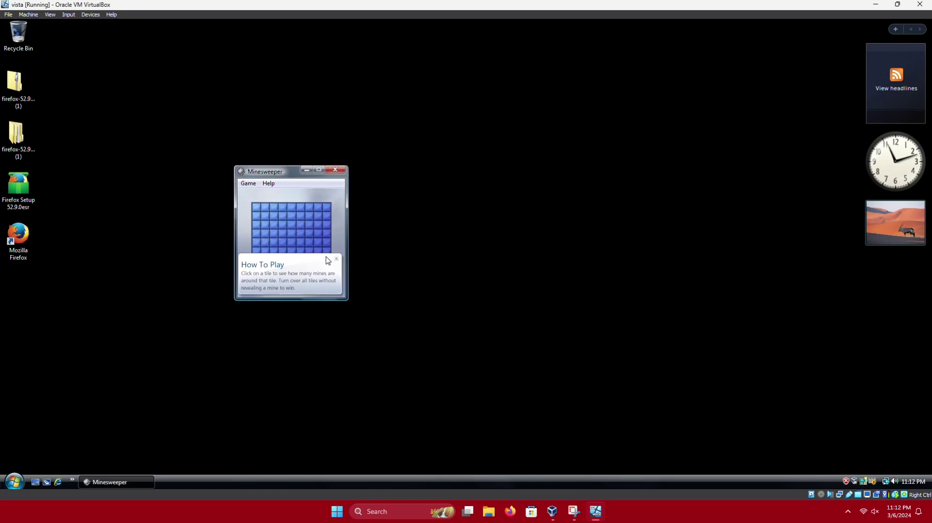
# - Dismiss the How To Play tip, uncover a tile near the center of the Minesweeper board, and exit the game
pyautogui.click(336, 259)
pyautogui.click(290, 244)
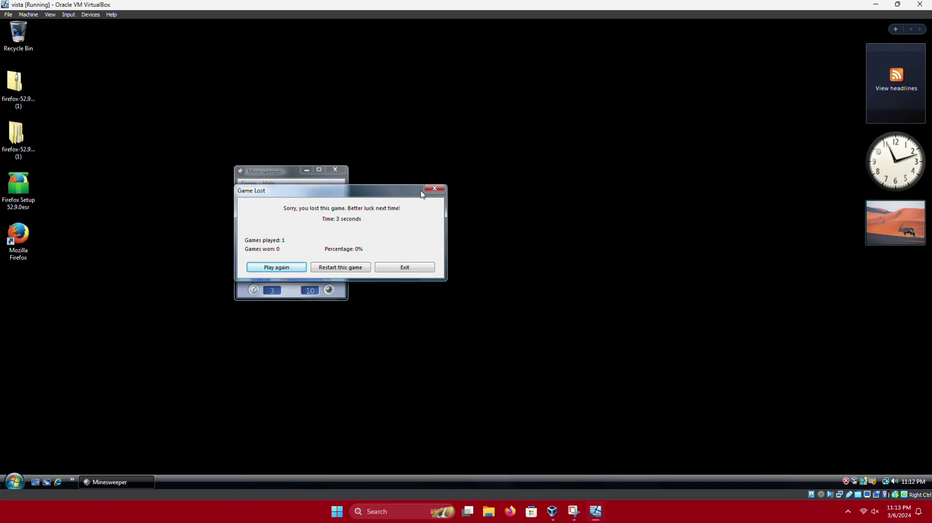
pyautogui.press('Return')
pyautogui.click(336, 169)
# - Set the desktop background to the green and blue light-streak picture in the Widescreen group of Windows Wallpapers, and close Personalization
pyautogui.rightClick(338, 104)
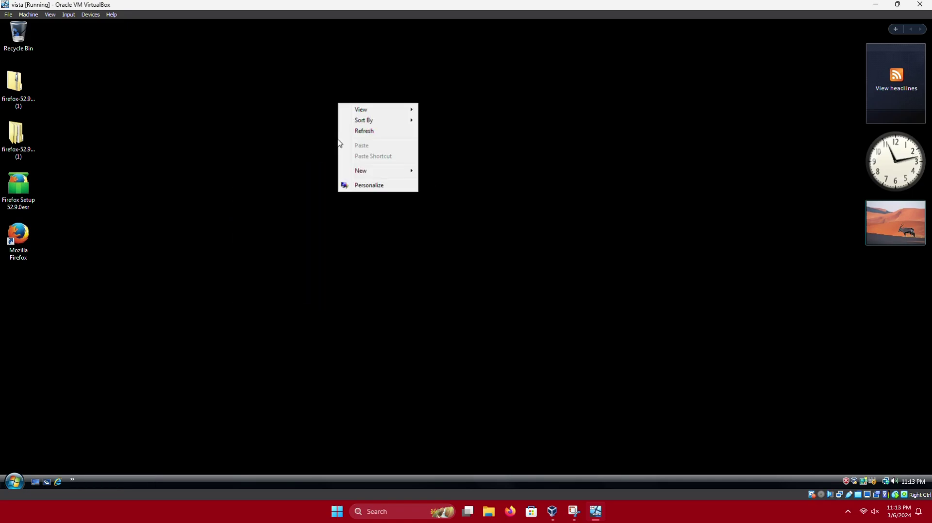
pyautogui.click(367, 187)
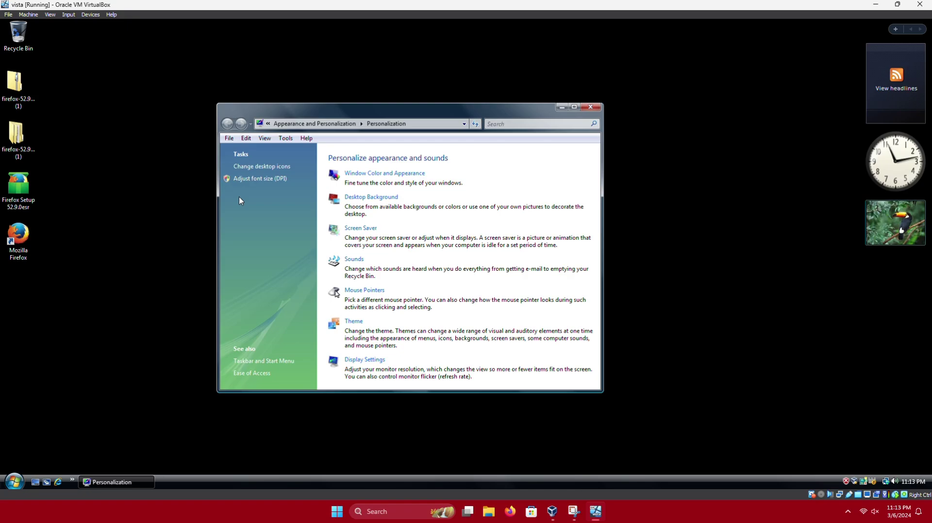
pyautogui.click(383, 198)
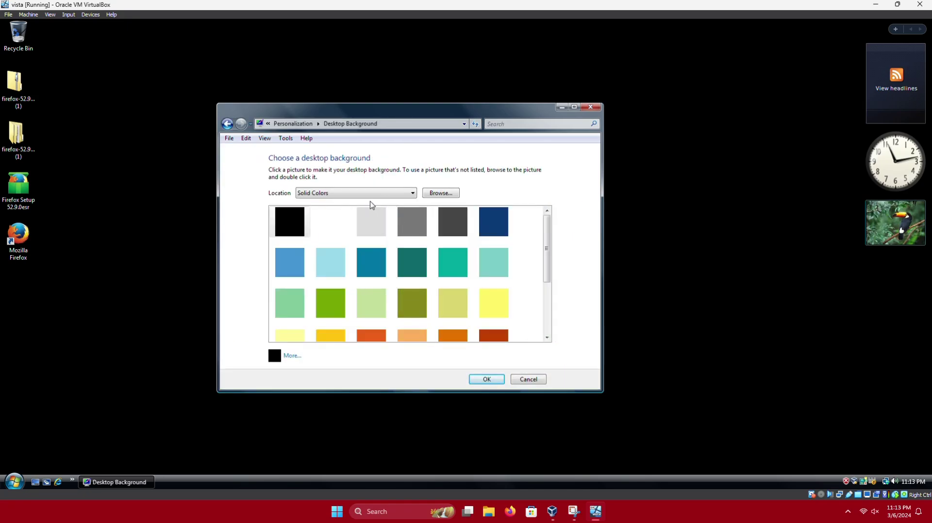
pyautogui.click(372, 194)
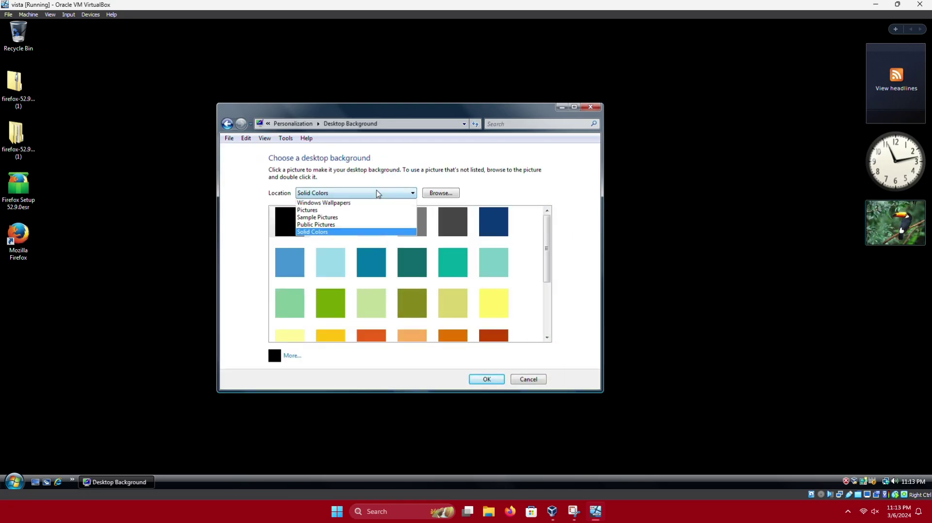
pyautogui.click(329, 204)
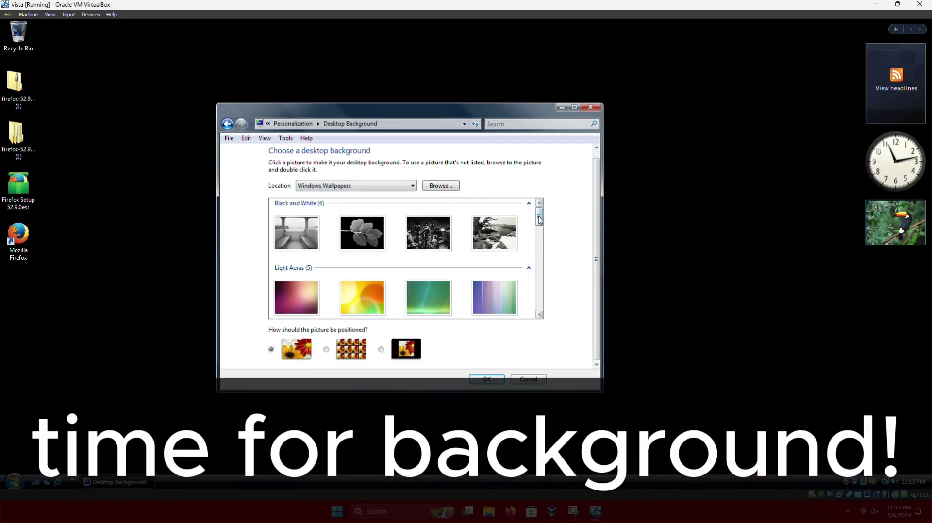
pyautogui.moveTo(539, 220); pyautogui.dragTo(537, 304)
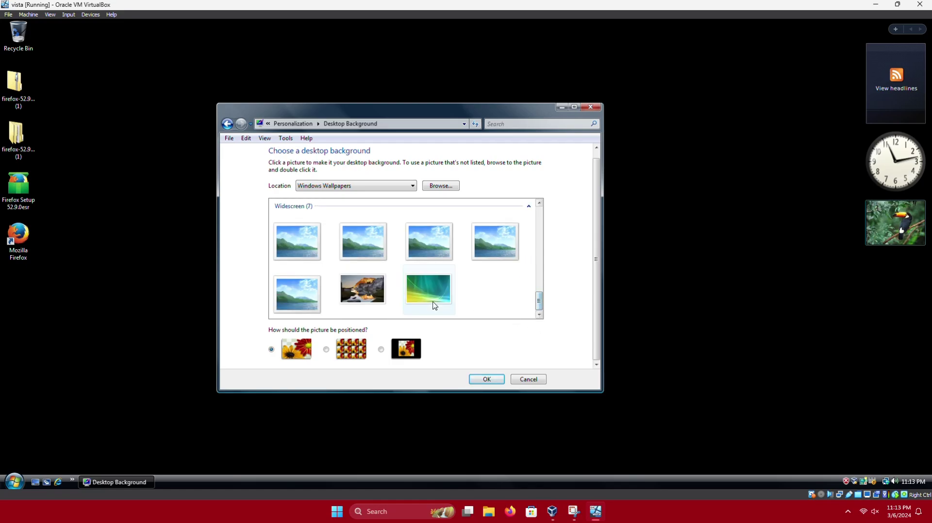
pyautogui.click(434, 305)
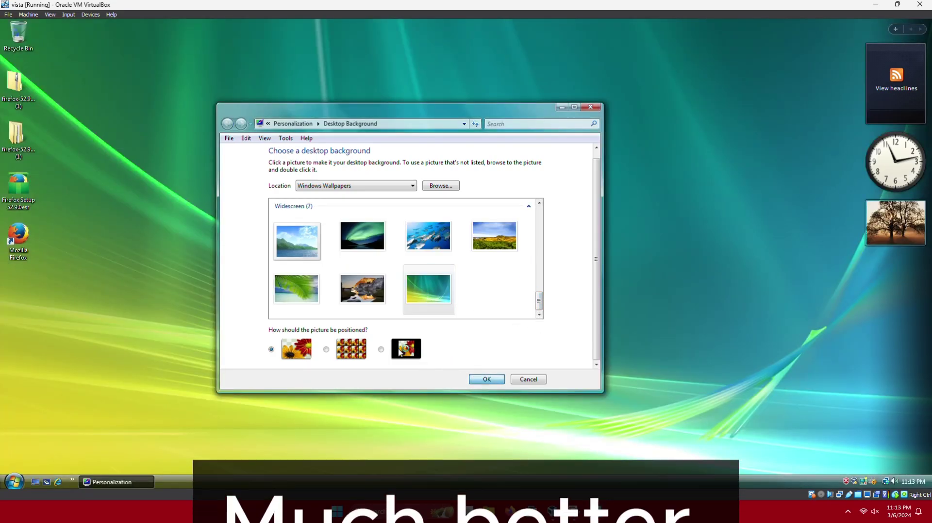
pyautogui.press('Return')
pyautogui.click(589, 108)
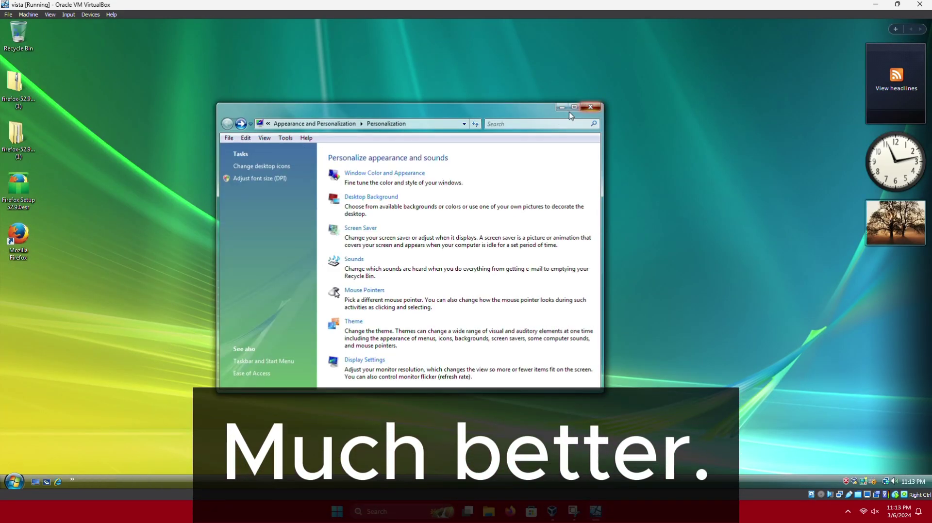
# - Open Default Programs, view the page for setting default programs, and close the window
pyautogui.click(9, 482)
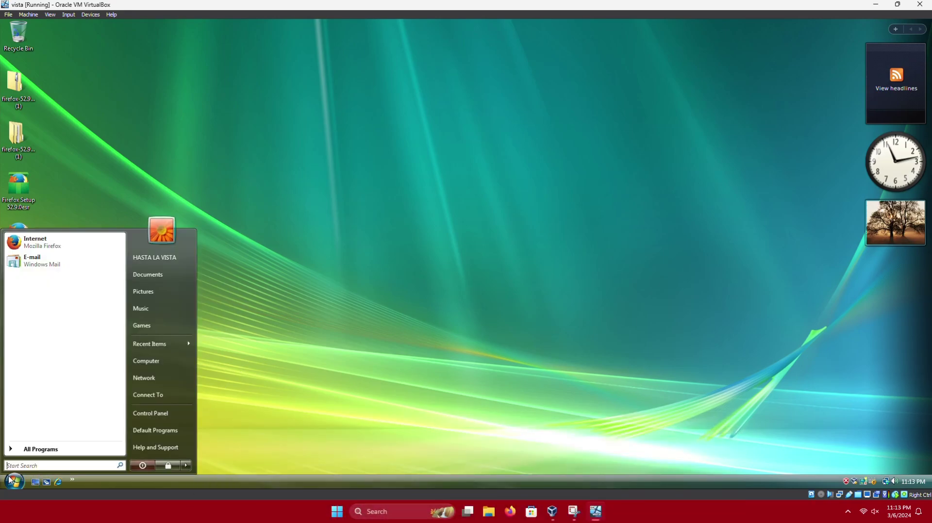
pyautogui.click(53, 451)
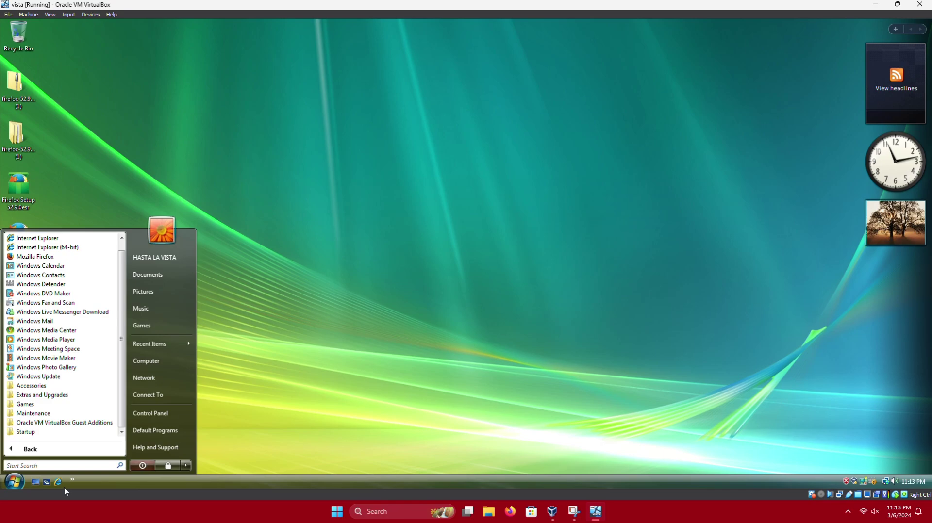
pyautogui.scroll(1, 58, 398)
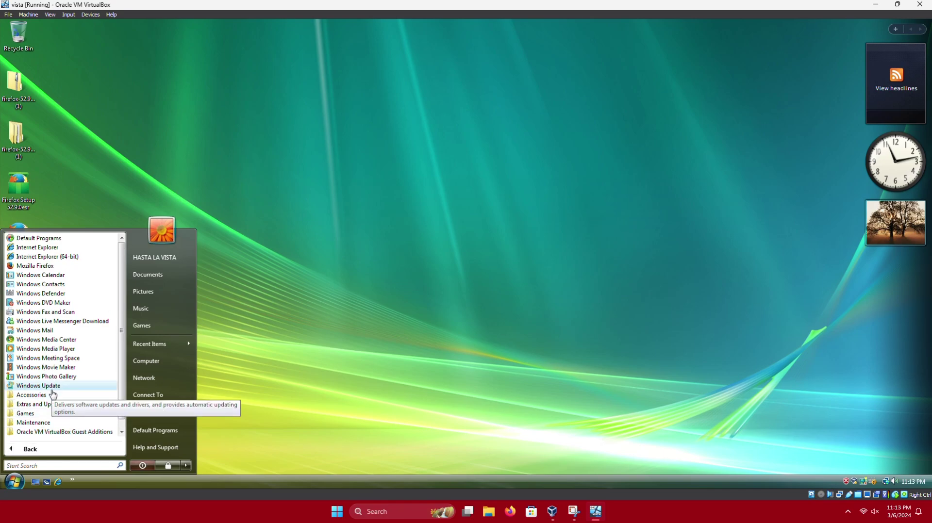
pyautogui.click(47, 239)
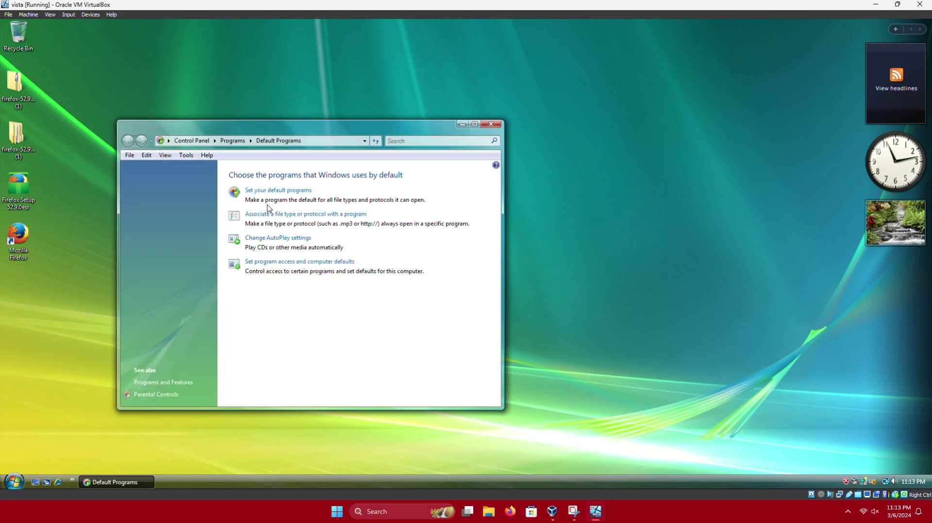
pyautogui.click(280, 193)
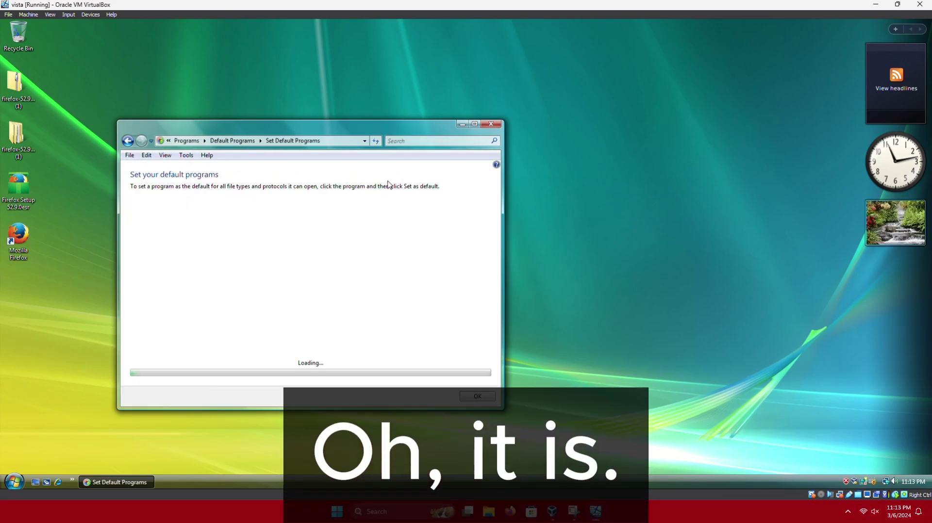
pyautogui.click(491, 124)
pyautogui.moveTo(194, 163); pyautogui.dragTo(274, 266)
# - Launch Mozilla Firefox, view its start page in a smaller window moved across the desktop, and close it
pyautogui.doubleClick(22, 250)
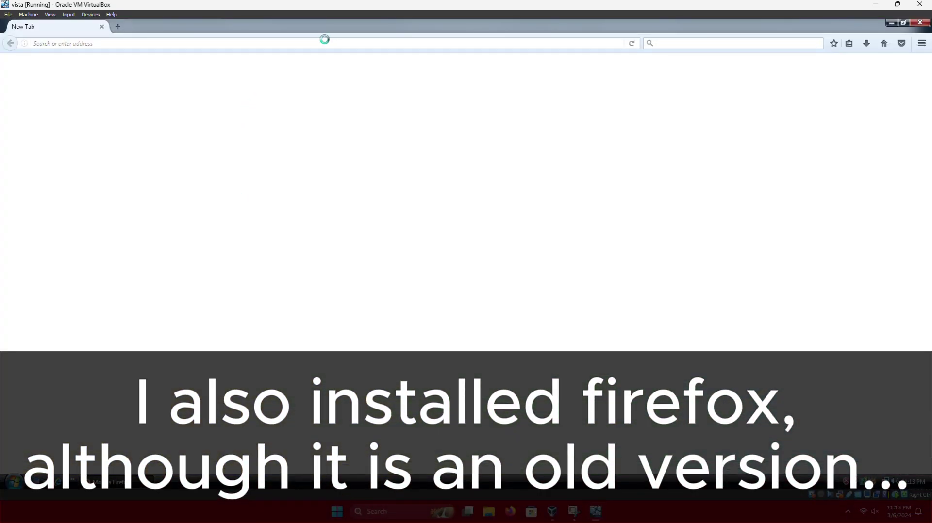
pyautogui.click(903, 23)
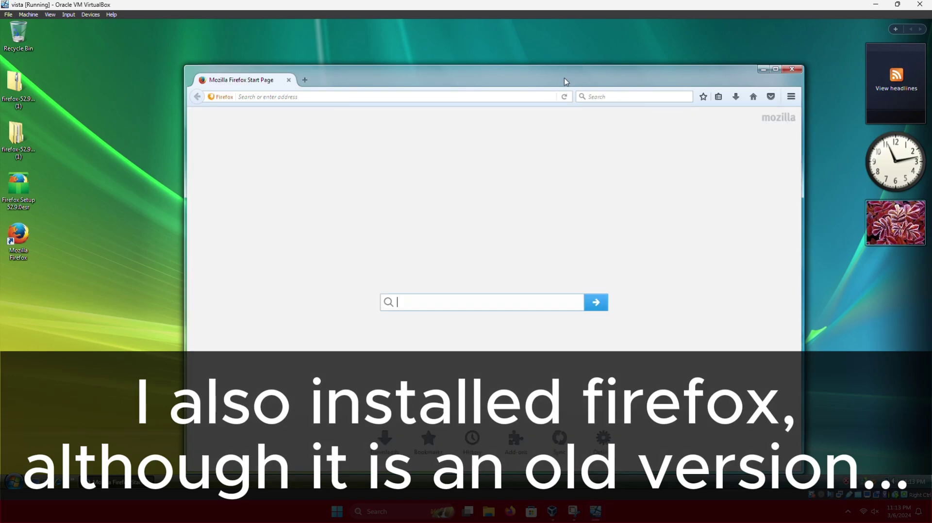
pyautogui.moveTo(569, 75); pyautogui.dragTo(394, 106)
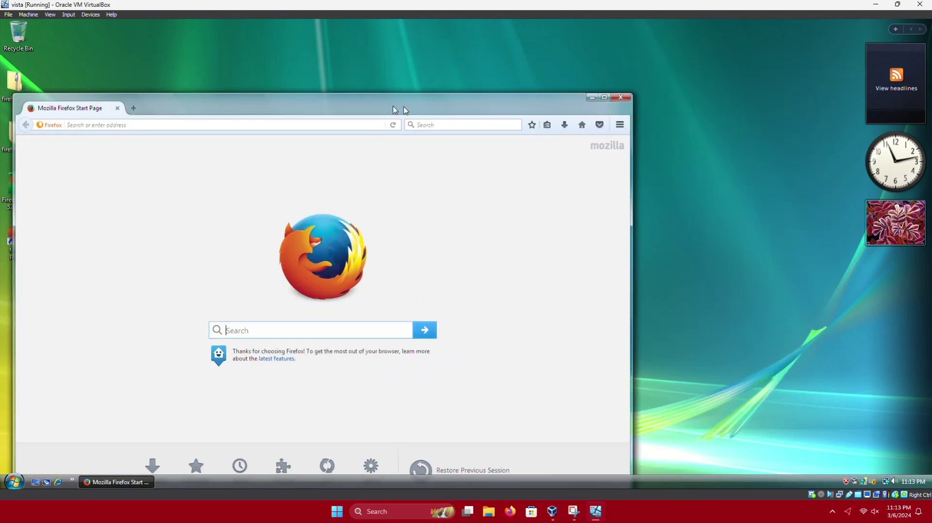
pyautogui.click(621, 99)
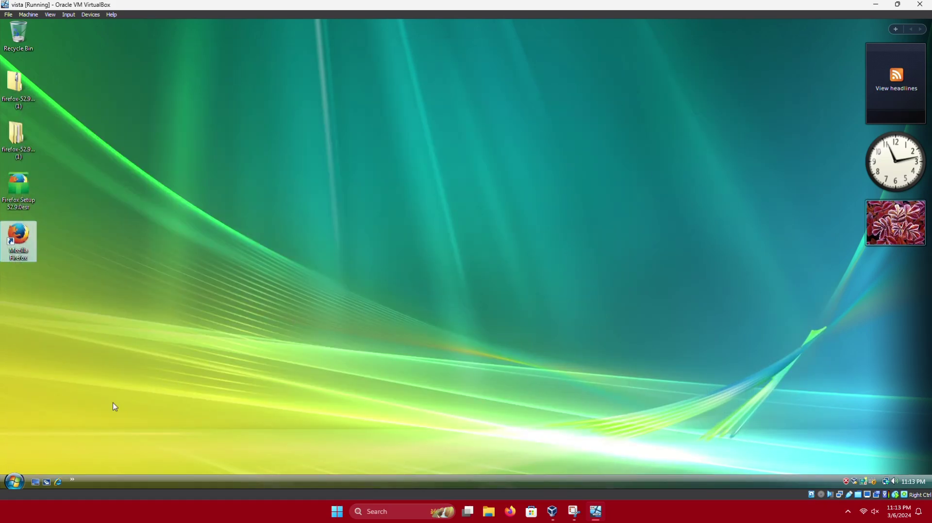
# - Launch Calculator from the Accessories programs
pyautogui.click(14, 482)
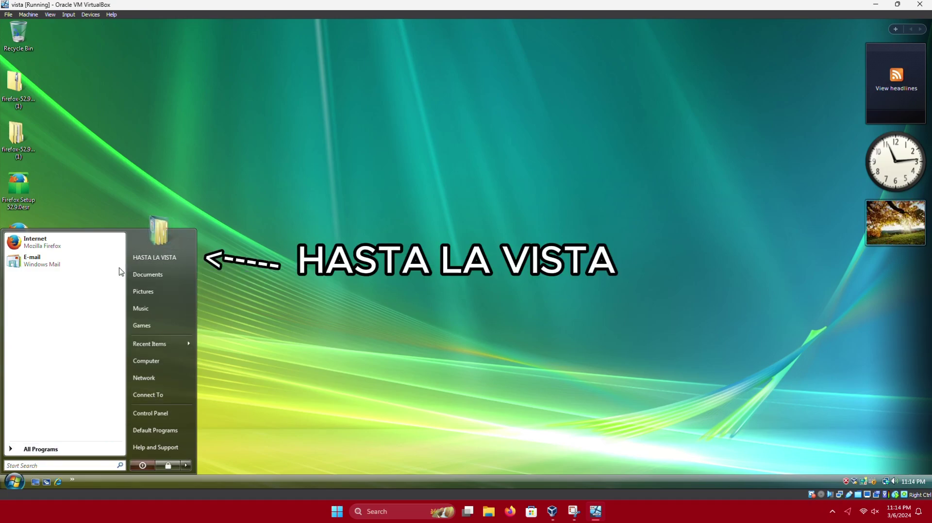
pyautogui.click(38, 448)
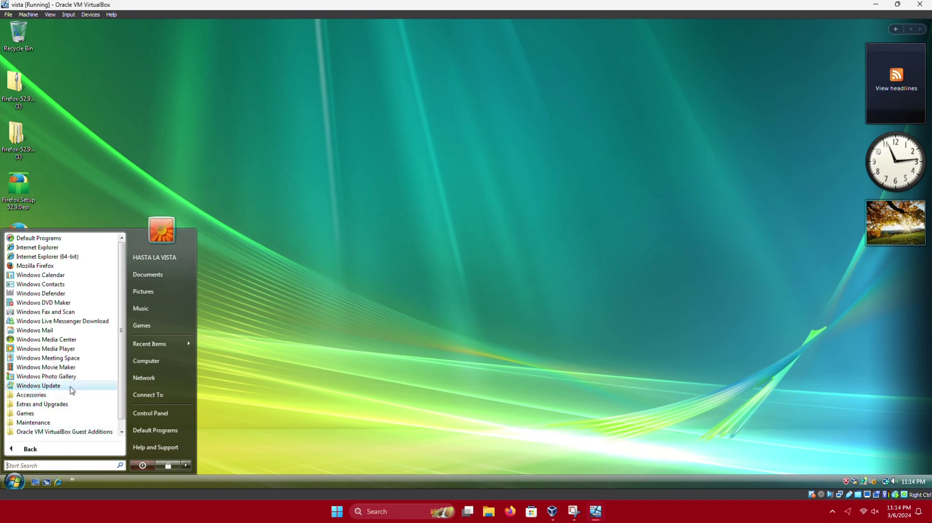
pyautogui.scroll(-1, 59, 392)
pyautogui.click(49, 389)
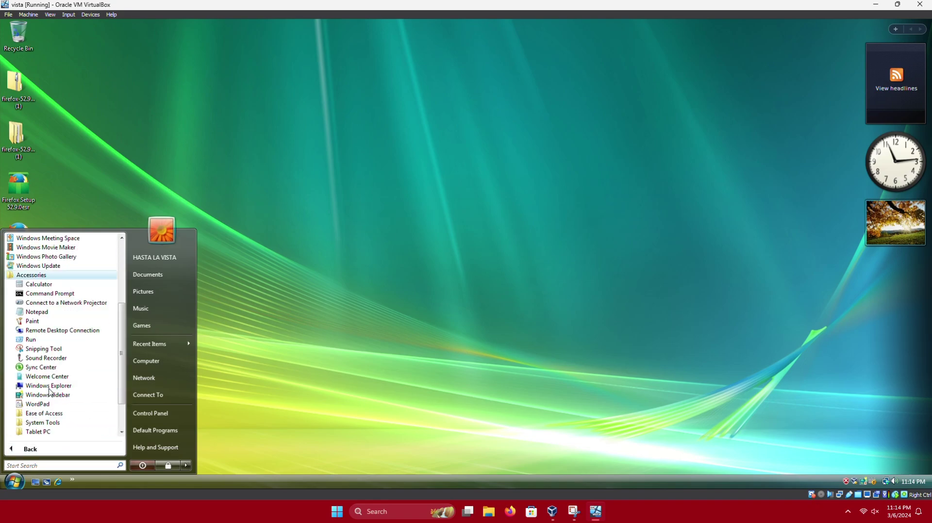
pyautogui.click(39, 285)
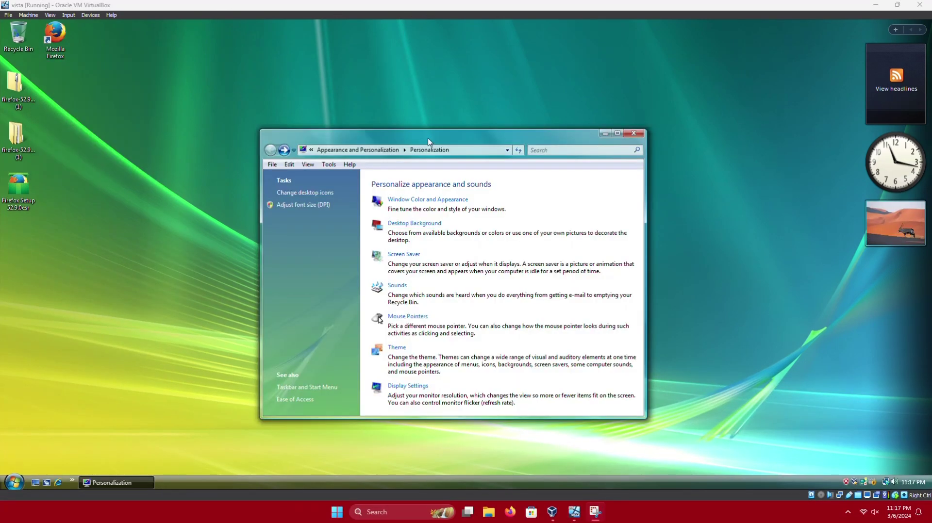
# - Move the Personalization window up and to the left, open the Screen Saver settings, and preview the Windows Logo screen saver
pyautogui.moveTo(428, 143); pyautogui.dragTo(347, 118)
pyautogui.click(316, 231)
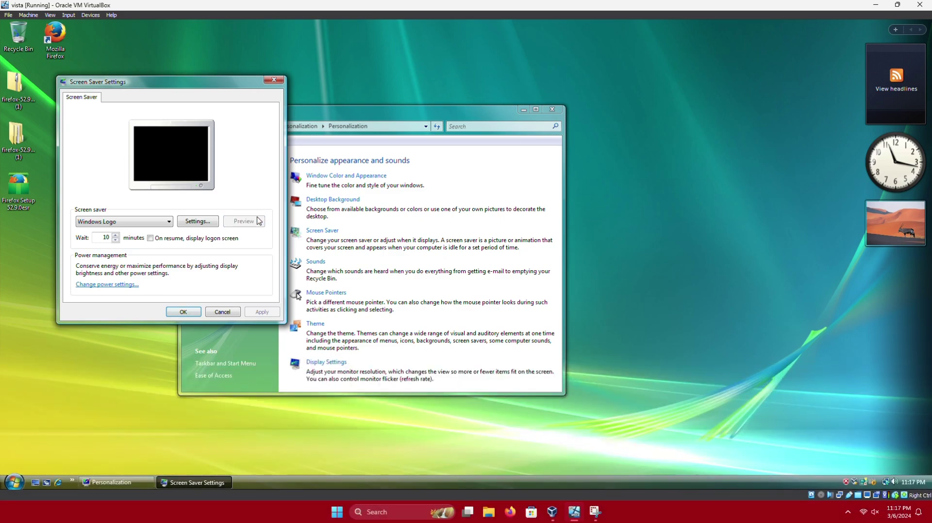
pyautogui.click(259, 222)
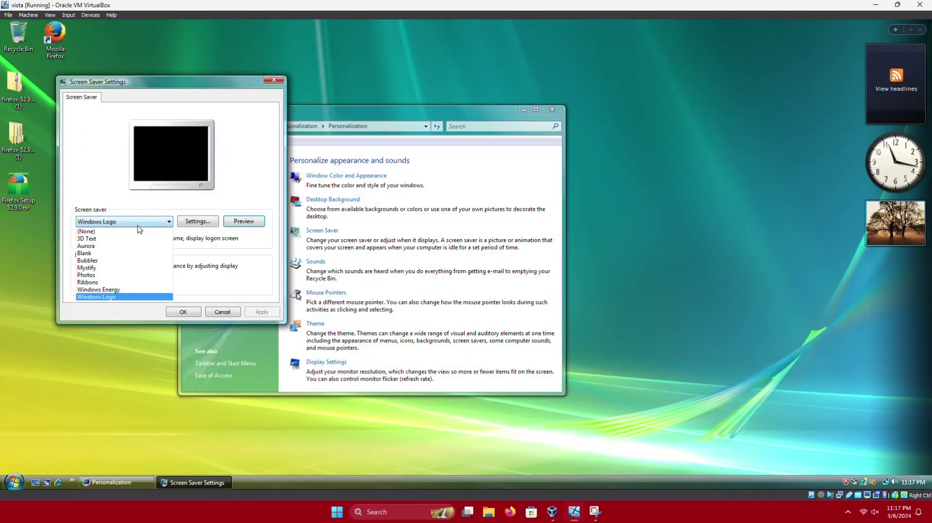
# - Select the 3D Text screen saver and preview it at full screen
pyautogui.click(132, 238)
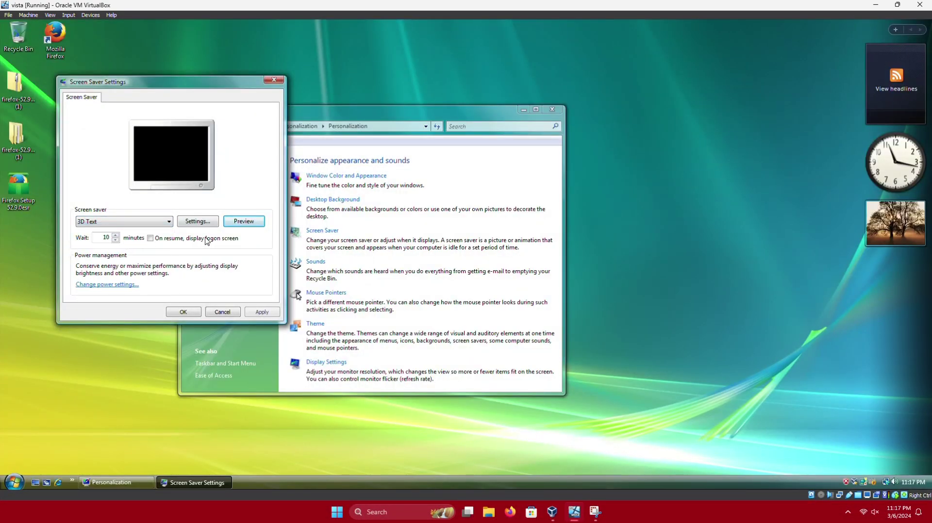
pyautogui.click(248, 225)
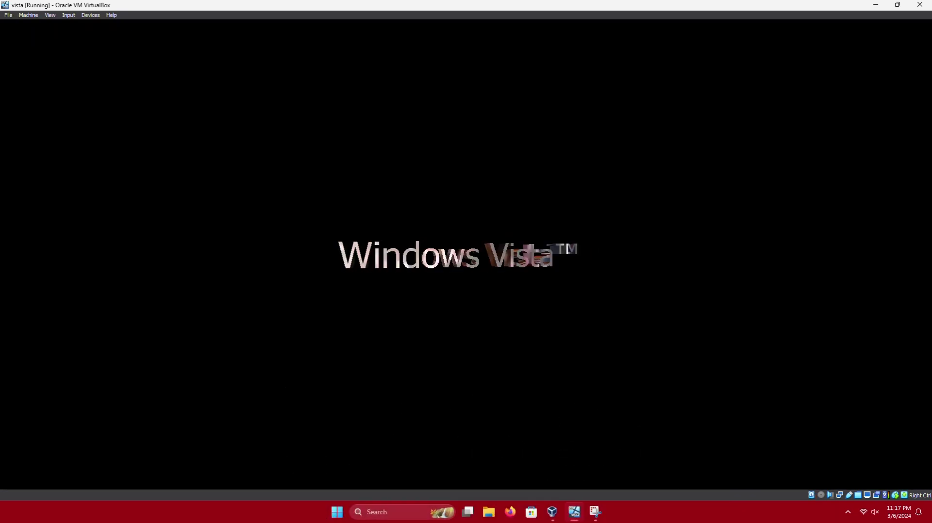
pyautogui.moveTo(168, 246)
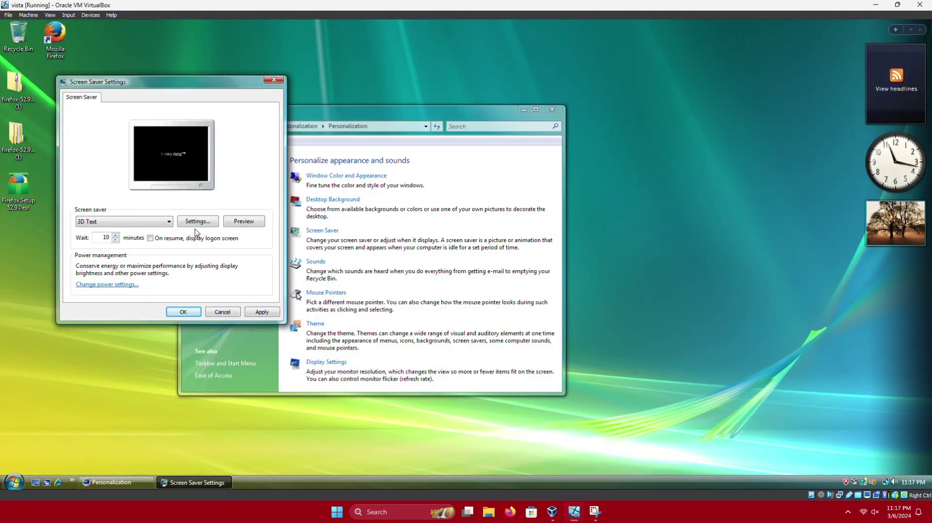
# - Set the custom text of the 3D Text screen saver to "I LOVE NT" and accept the settings
pyautogui.click(197, 222)
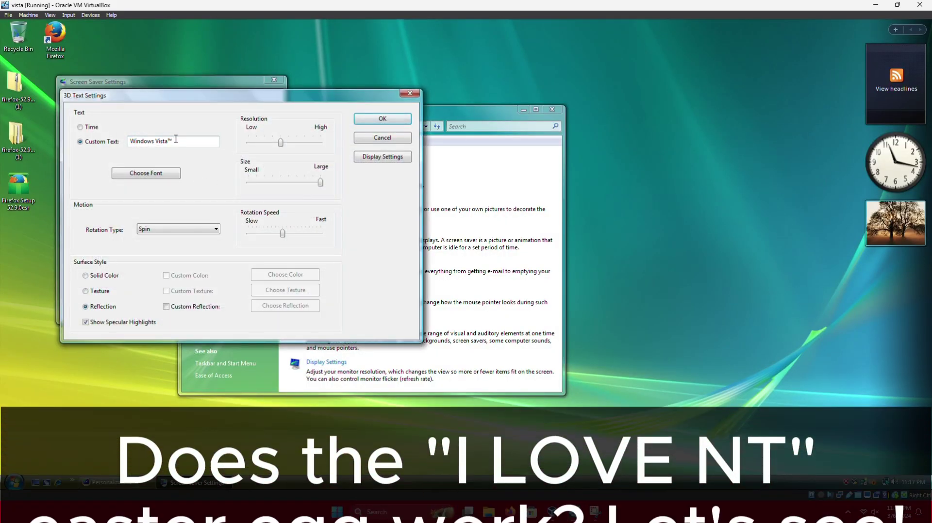
pyautogui.moveTo(176, 139); pyautogui.dragTo(127, 146)
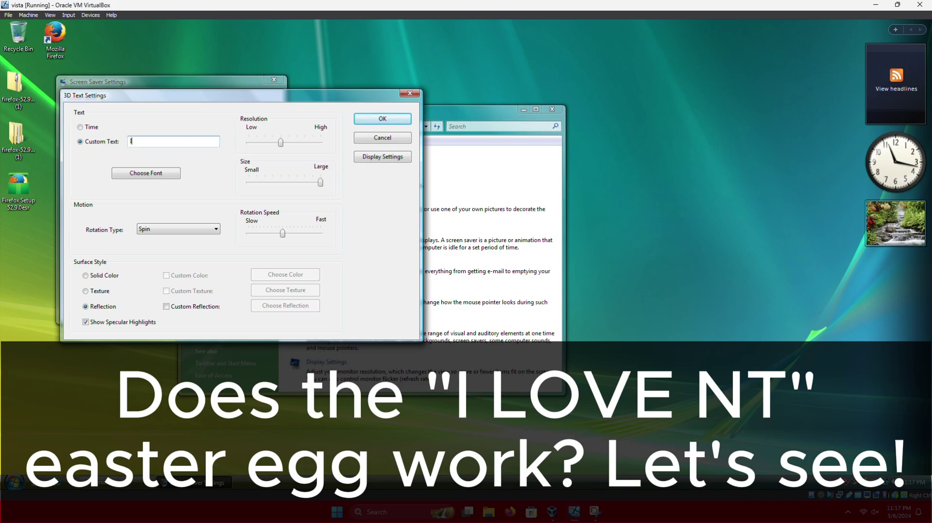
pyautogui.write('I LOVE NT')
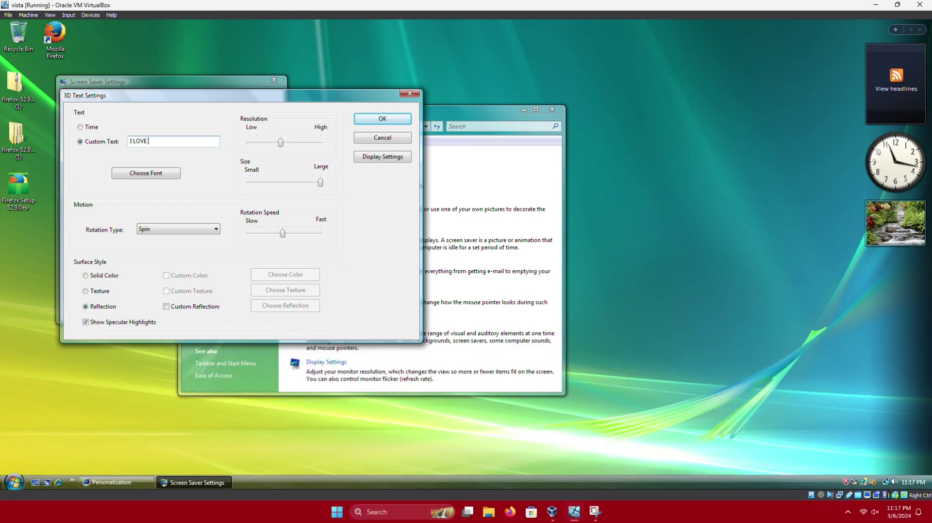
pyautogui.click(383, 119)
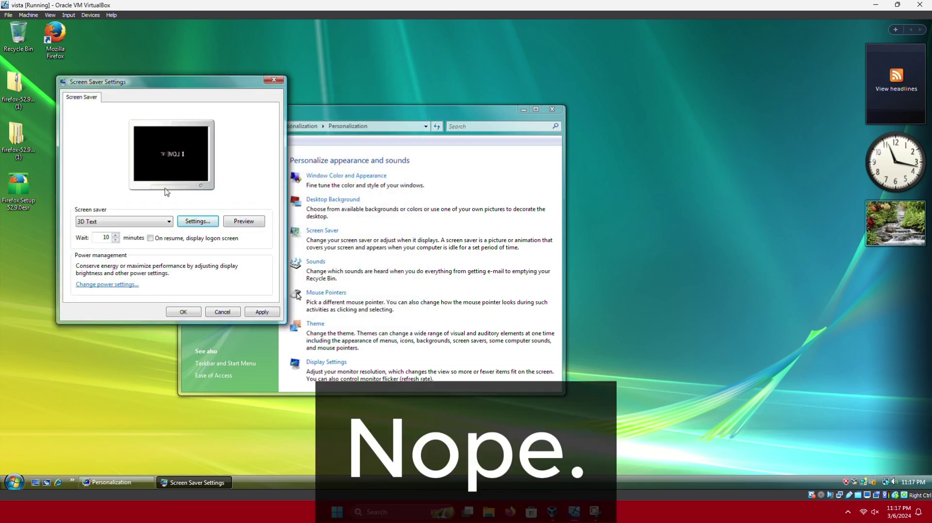
# - Select the Aurora screen saver, preview it at full screen, and return to the Screen Saver settings
pyautogui.click(140, 222)
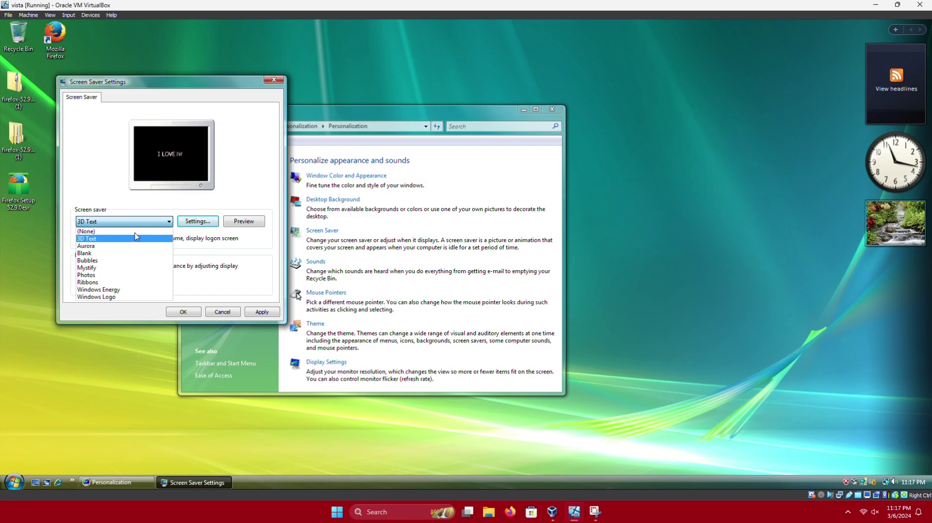
pyautogui.click(121, 246)
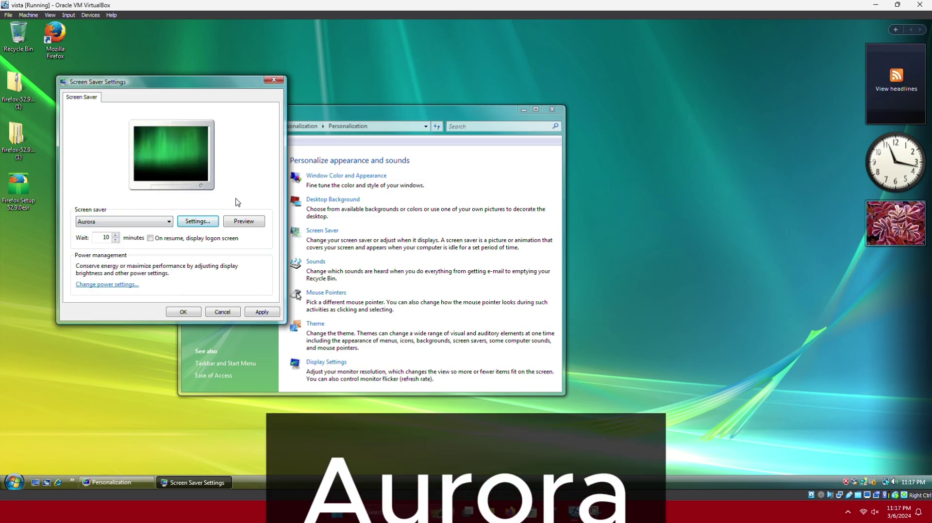
pyautogui.click(244, 221)
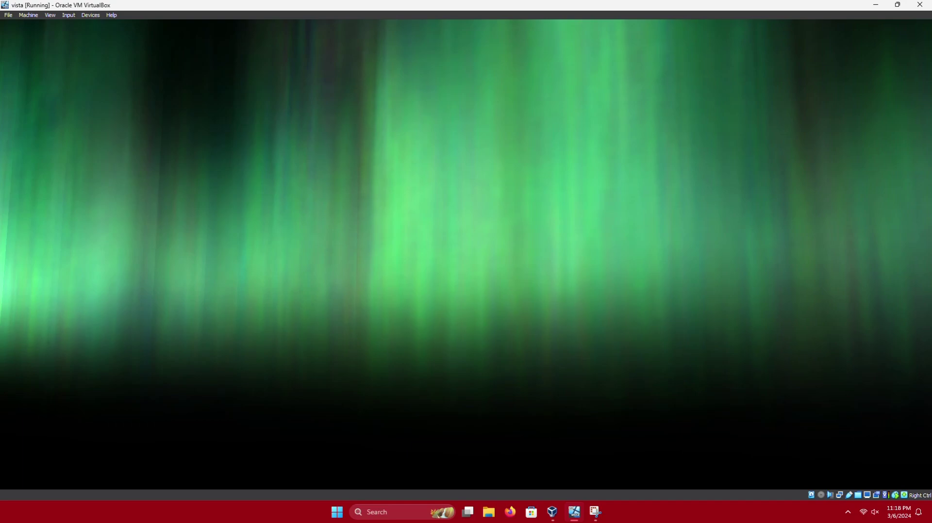
pyautogui.moveTo(605, 229)
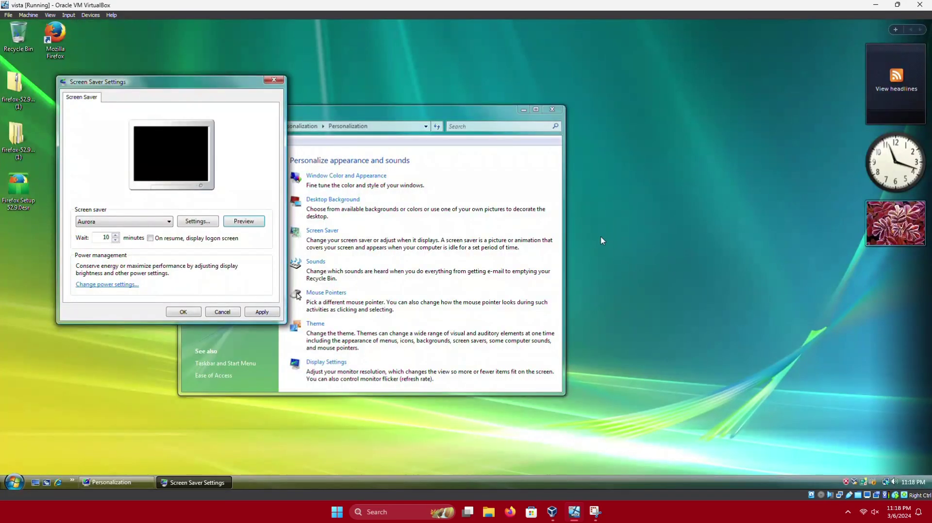
# - Try the Bubbles screen saver, and switch to Mystify to preview it at full screen
pyautogui.click(156, 223)
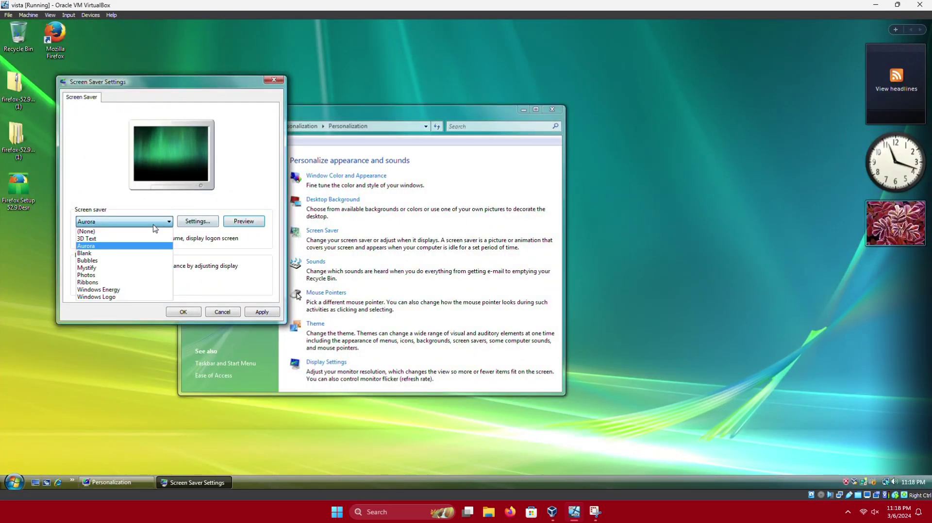
pyautogui.click(108, 261)
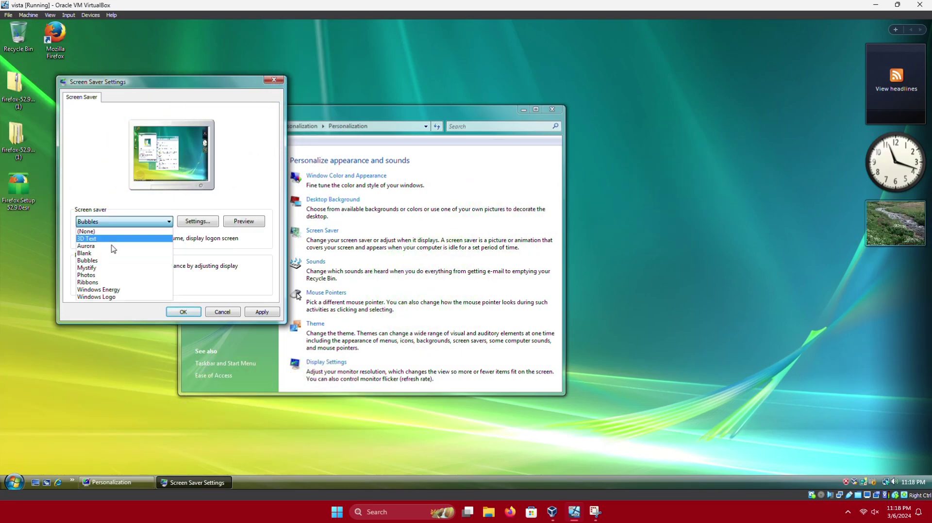
pyautogui.click(245, 221)
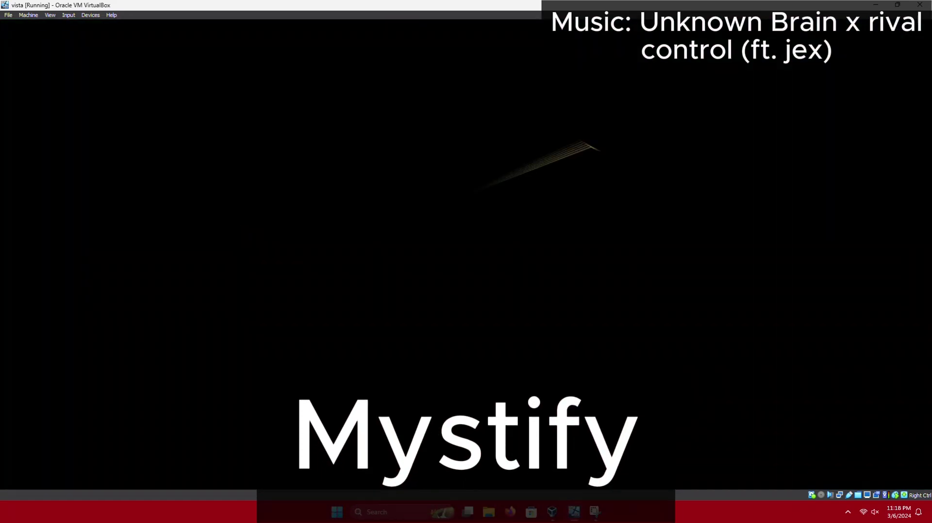